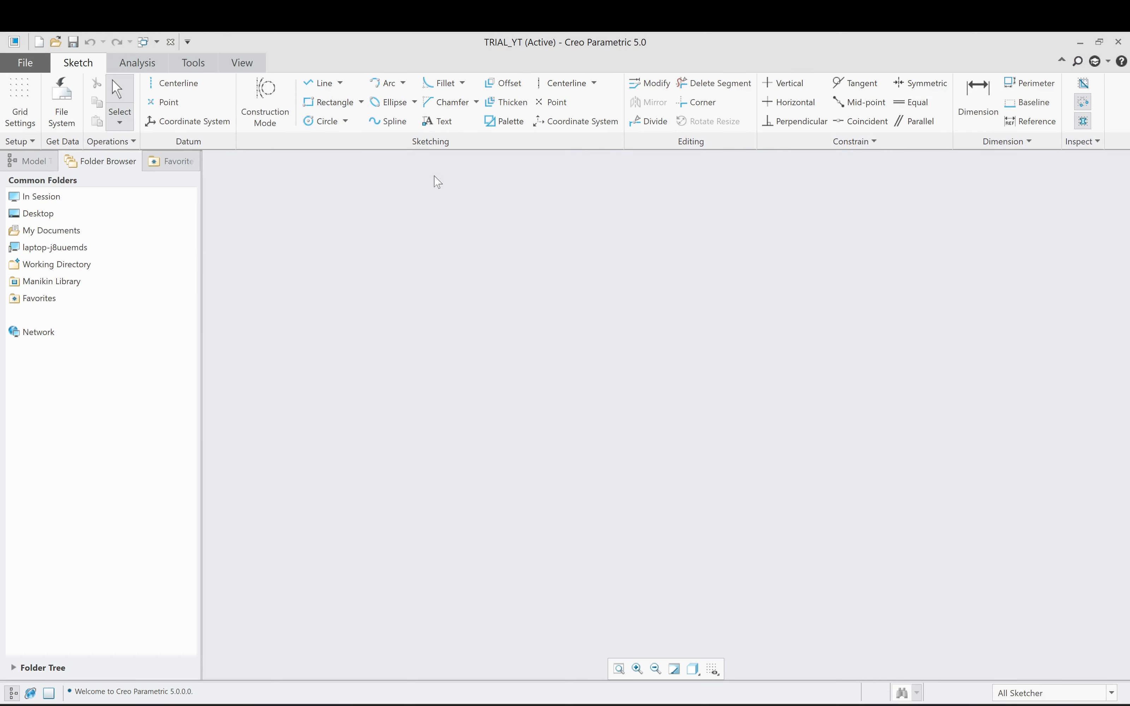
Step: Draw an open zigzag line chain of five connected segments across the upper part of the sketch area
{"action": "left_click", "coordinate": [341, 85]}
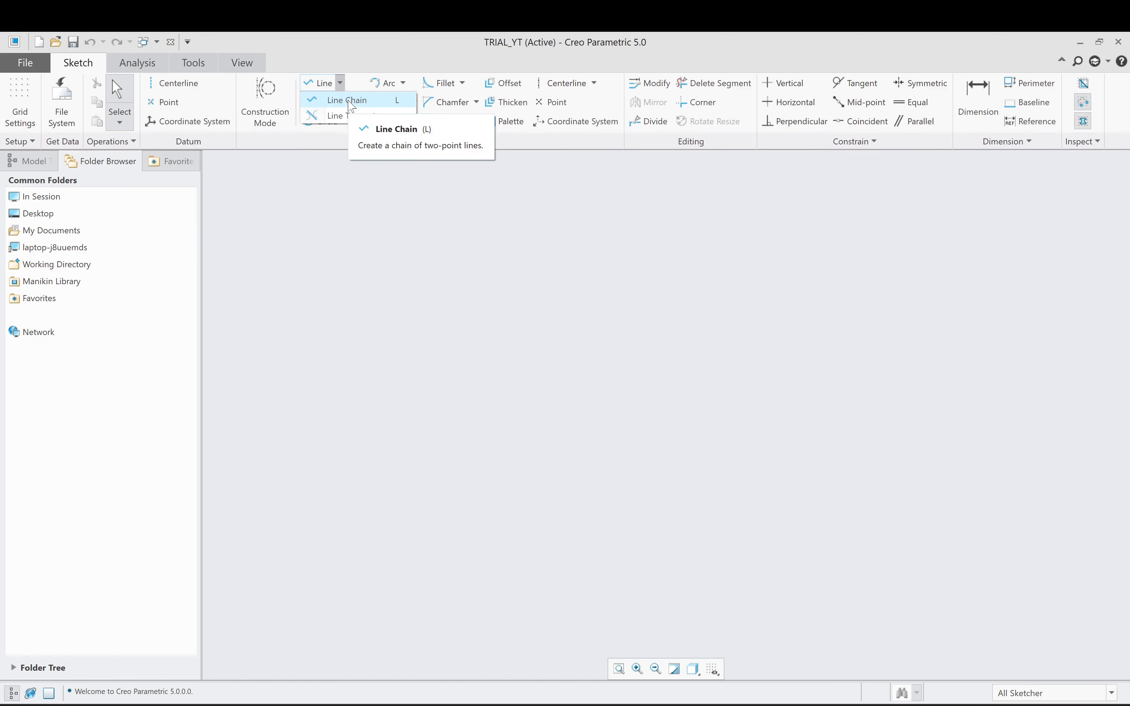
{"action": "left_click", "coordinate": [348, 100]}
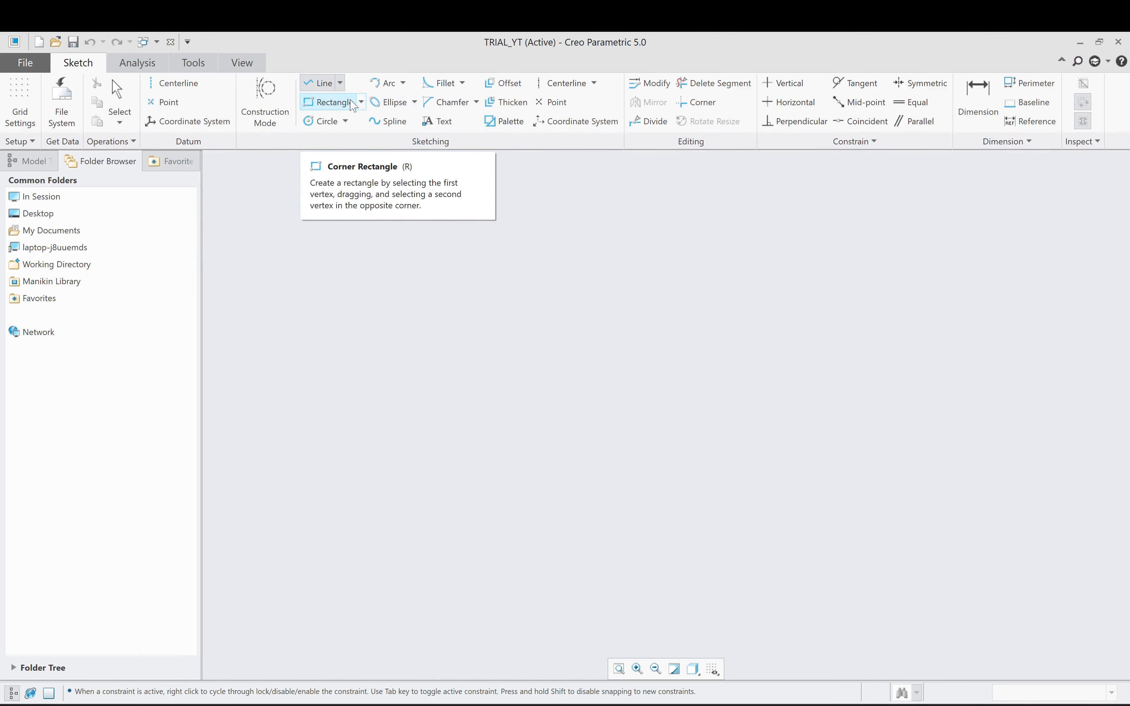
{"action": "left_click", "coordinate": [374, 446]}
{"action": "left_click", "coordinate": [470, 262]}
{"action": "left_click", "coordinate": [610, 428]}
{"action": "left_click", "coordinate": [707, 273]}
{"action": "left_click", "coordinate": [783, 439]}
{"action": "left_click", "coordinate": [885, 277]}
{"action": "middle_click", "coordinate": [946, 253]}
Step: Draw a second open zigzag line chain of six connected segments below the first chain
{"action": "left_click", "coordinate": [362, 584]}
{"action": "left_click", "coordinate": [439, 457]}
{"action": "left_click", "coordinate": [507, 566]}
{"action": "left_click", "coordinate": [572, 445]}
{"action": "left_click", "coordinate": [681, 573]}
{"action": "left_click", "coordinate": [721, 445]}
{"action": "left_click", "coordinate": [818, 583]}
{"action": "middle_click", "coordinate": [886, 461]}
Step: Draw a separate slanted line about 2.07 long beside the last segment of the upper zigzag
{"action": "left_click", "coordinate": [836, 446]}
{"action": "left_click", "coordinate": [908, 342]}
{"action": "middle_click", "coordinate": [970, 283]}
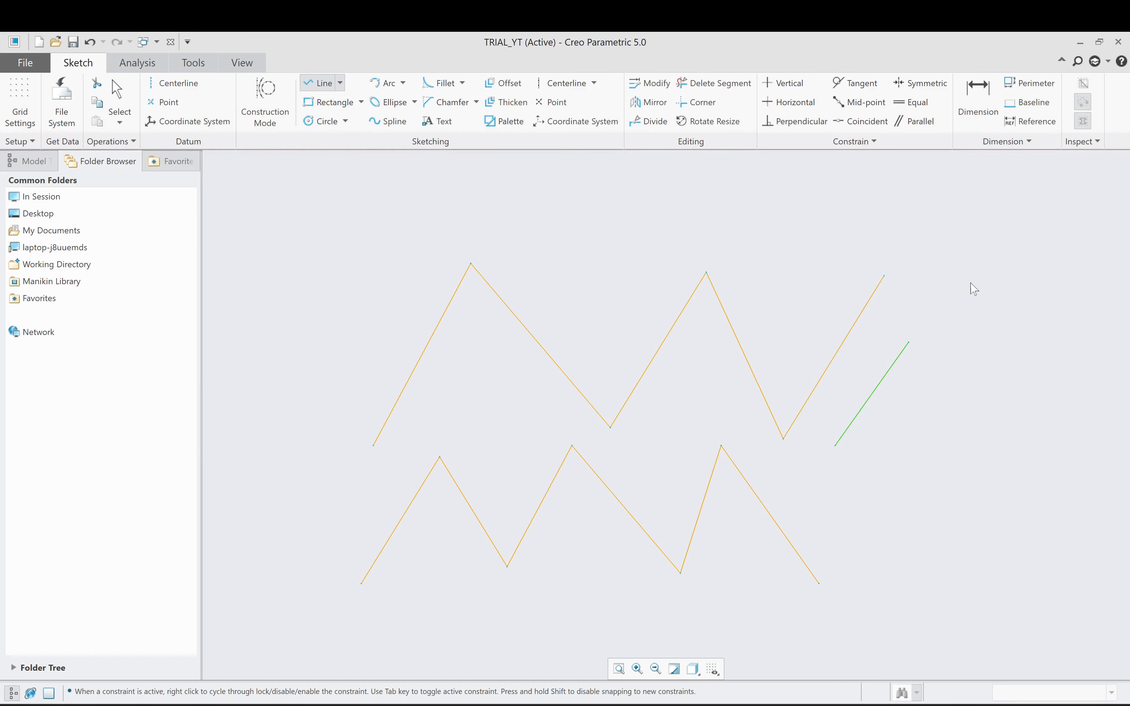
{"action": "middle_click", "coordinate": [974, 290]}
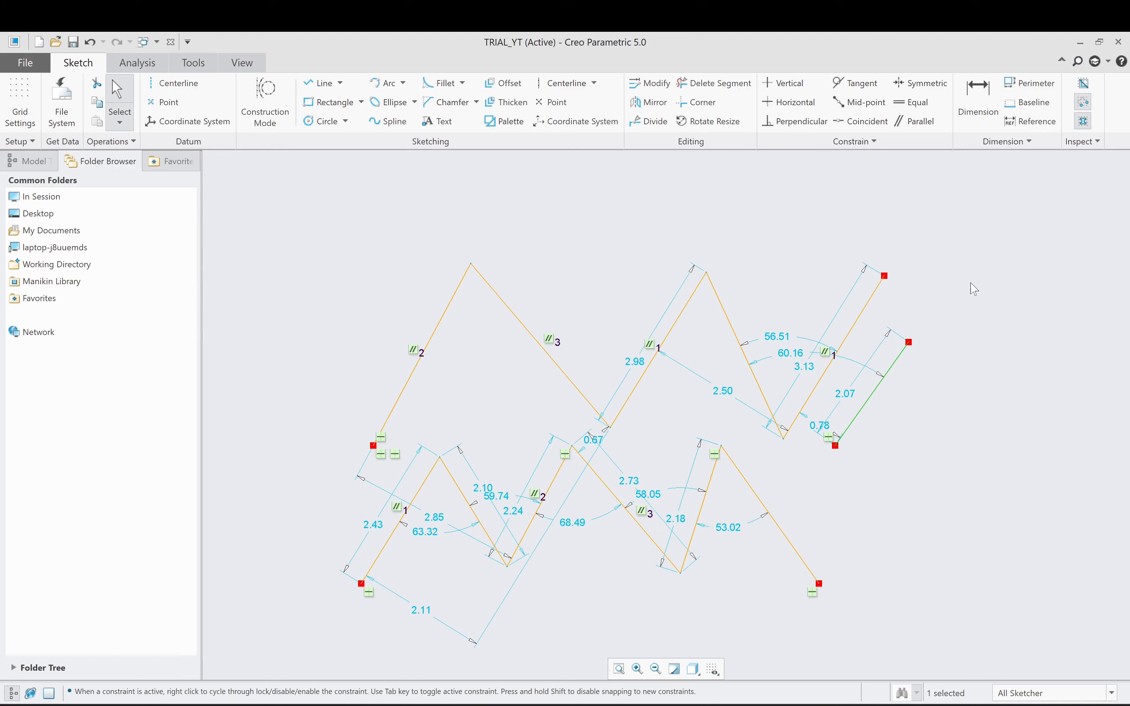
Step: Draw another slanted line about 2.46 long, parallel to the previous single line and to its right
{"action": "left_click", "coordinate": [321, 83]}
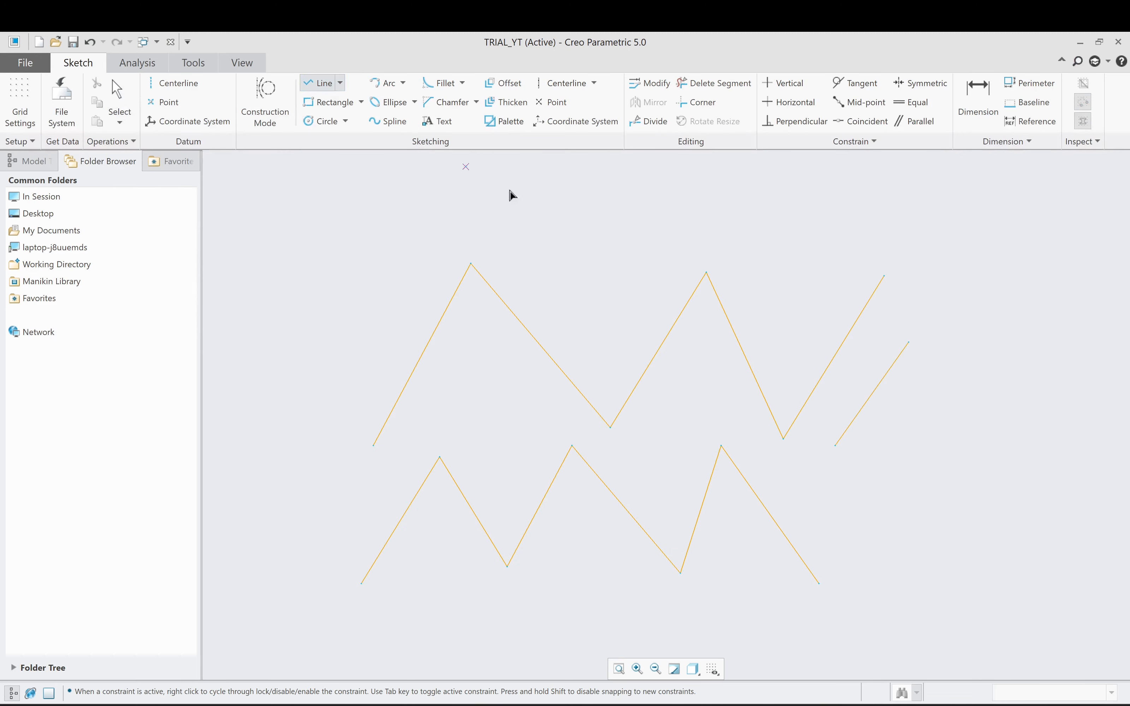
{"action": "left_click", "coordinate": [877, 523]}
{"action": "left_click", "coordinate": [326, 86]}
{"action": "left_click", "coordinate": [547, 428]}
{"action": "left_click", "coordinate": [657, 274]}
{"action": "middle_click", "coordinate": [677, 308]}
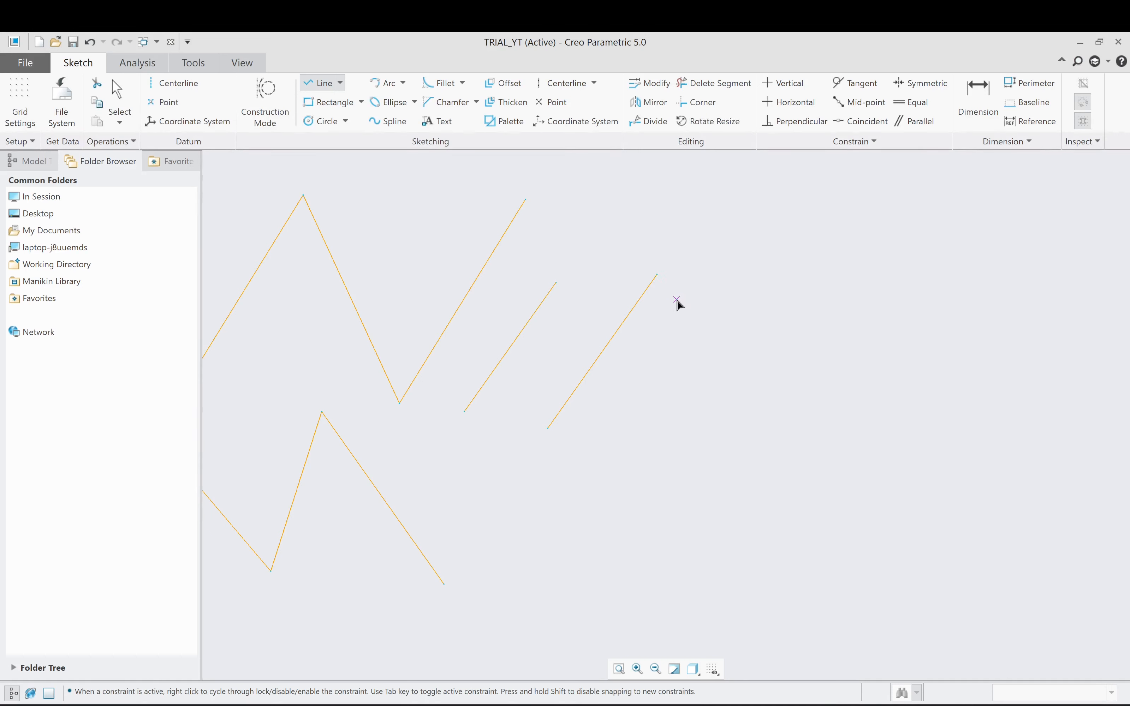
{"action": "middle_click", "coordinate": [678, 304]}
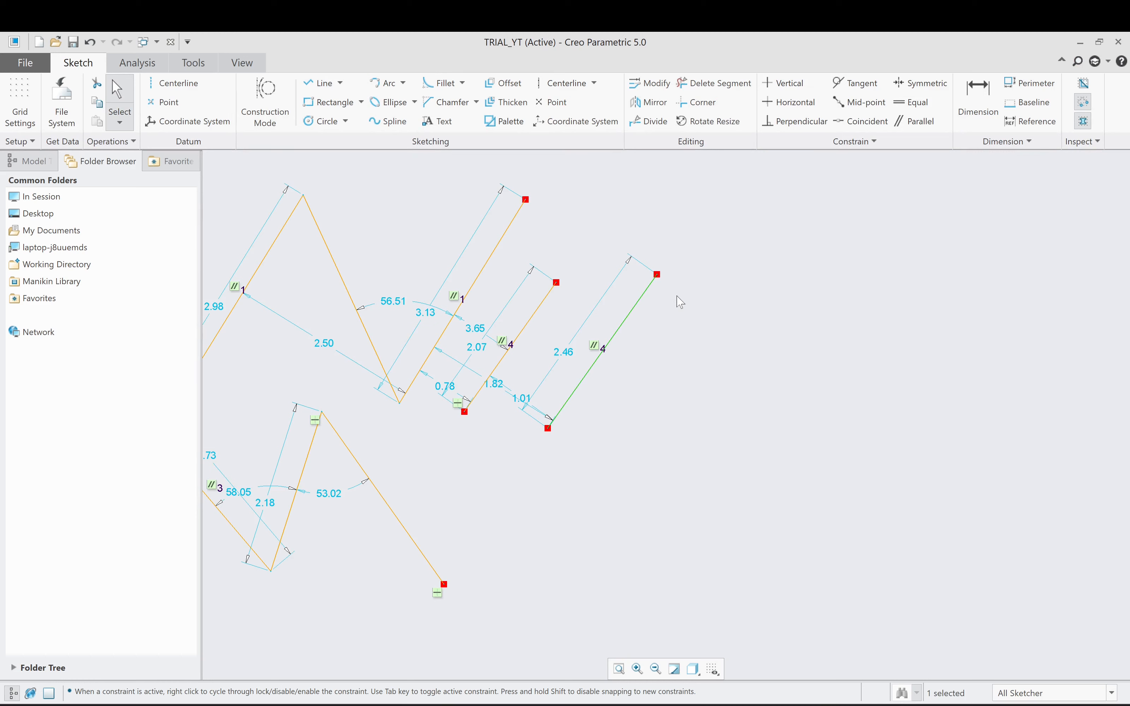
Step: Examine the dimensions and constraint symbols across both zigzag chains and the single lines
{"action": "scroll", "coordinate": [556, 392], "scroll_direction": "down", "scroll_amount": 2}
{"action": "scroll", "coordinate": [504, 393], "scroll_direction": "up", "scroll_amount": 1}
{"action": "scroll", "coordinate": [500, 394], "scroll_direction": "down", "scroll_amount": 2}
{"action": "scroll", "coordinate": [519, 392], "scroll_direction": "up", "scroll_amount": 5}
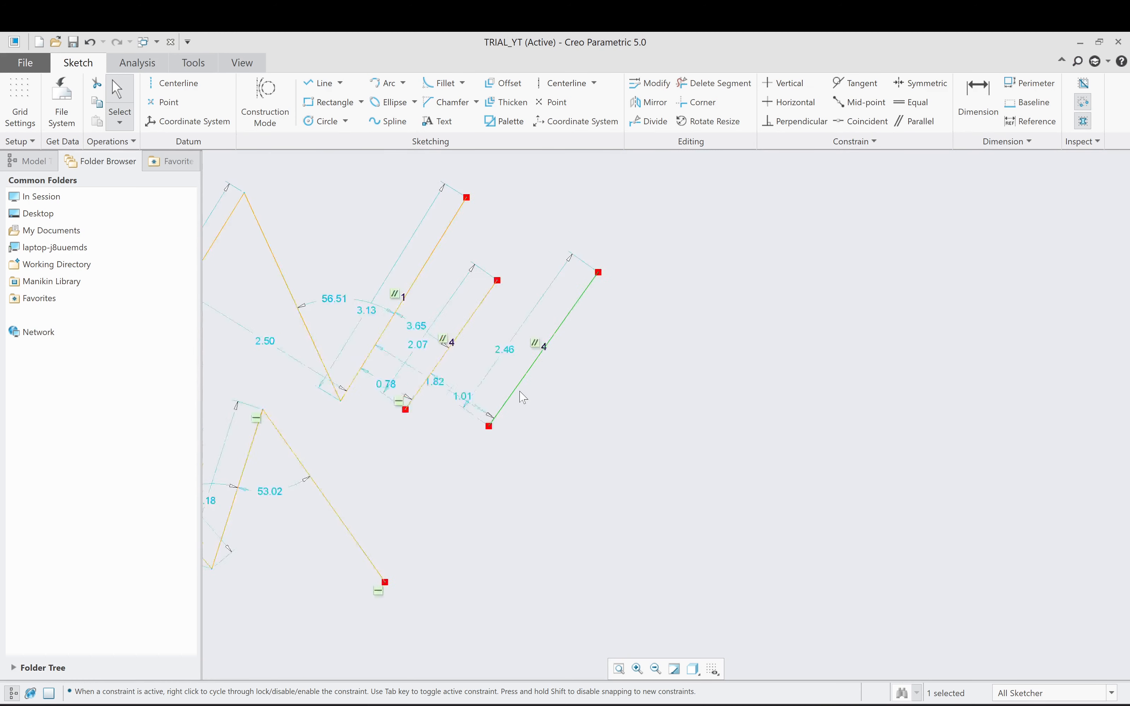
{"action": "scroll", "coordinate": [348, 410], "scroll_direction": "up", "scroll_amount": 2}
{"action": "scroll", "coordinate": [836, 427], "scroll_direction": "down", "scroll_amount": 3}
{"action": "scroll", "coordinate": [583, 398], "scroll_direction": "up", "scroll_amount": 6}
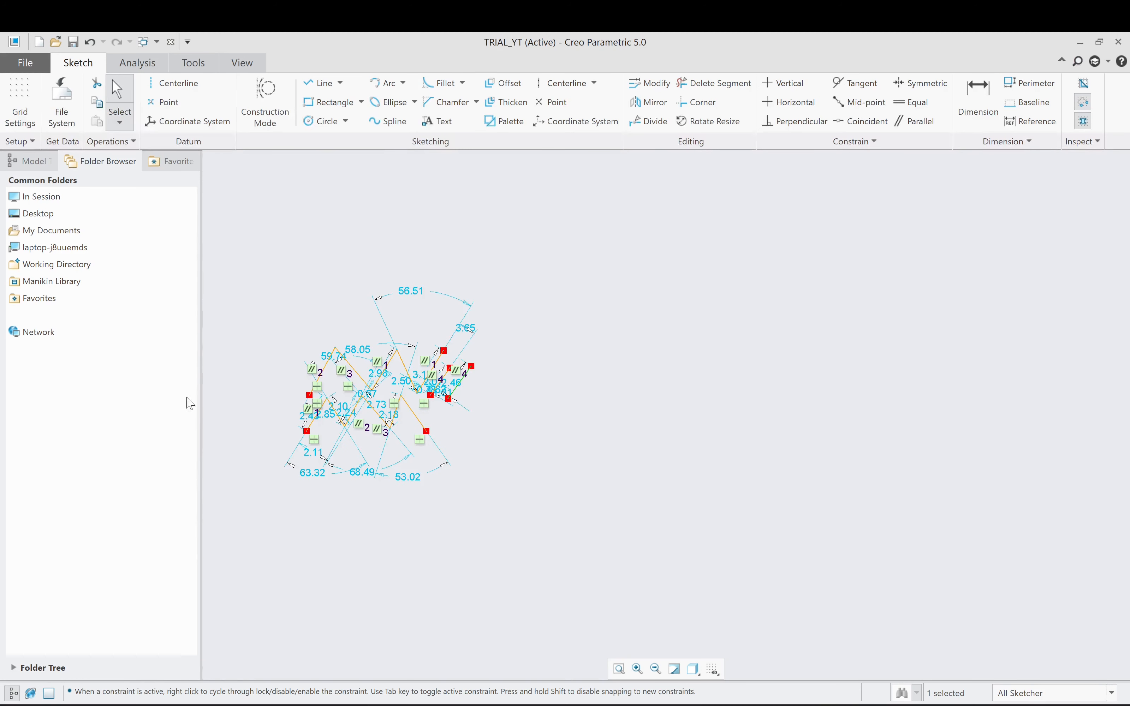
{"action": "scroll", "coordinate": [262, 399], "scroll_direction": "down", "scroll_amount": 3}
{"action": "scroll", "coordinate": [350, 402], "scroll_direction": "down", "scroll_amount": 3}
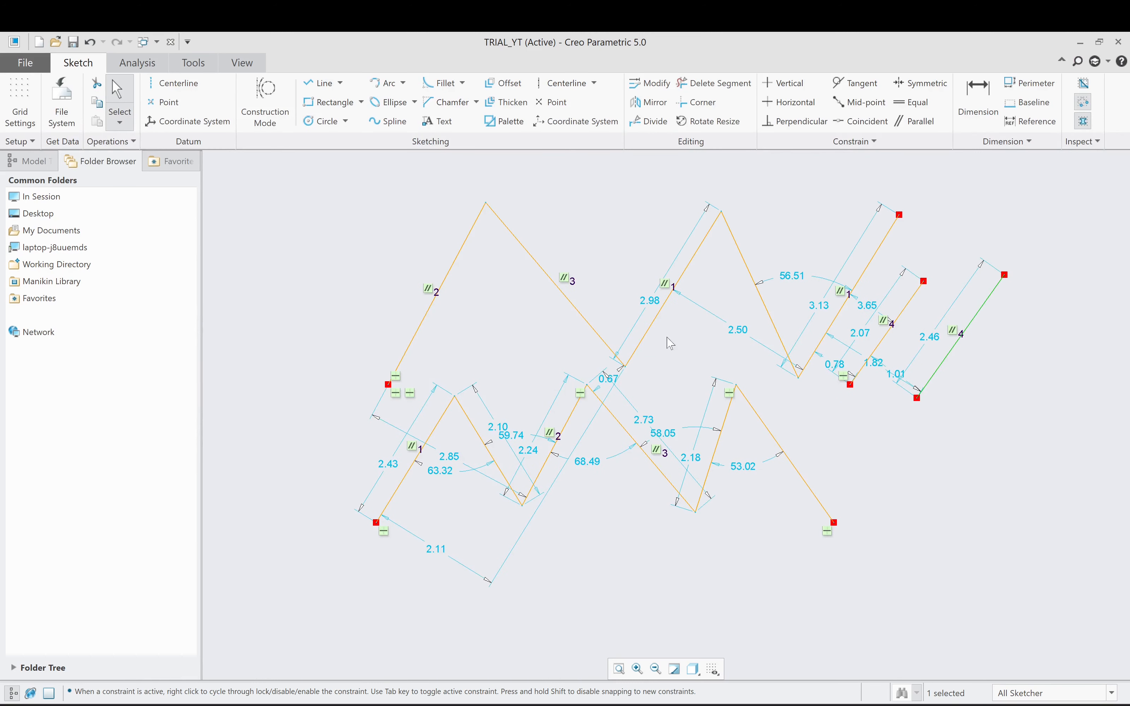
Step: Turn off the display of dimensions and constraint symbols in the sketch
{"action": "left_click", "coordinate": [693, 669]}
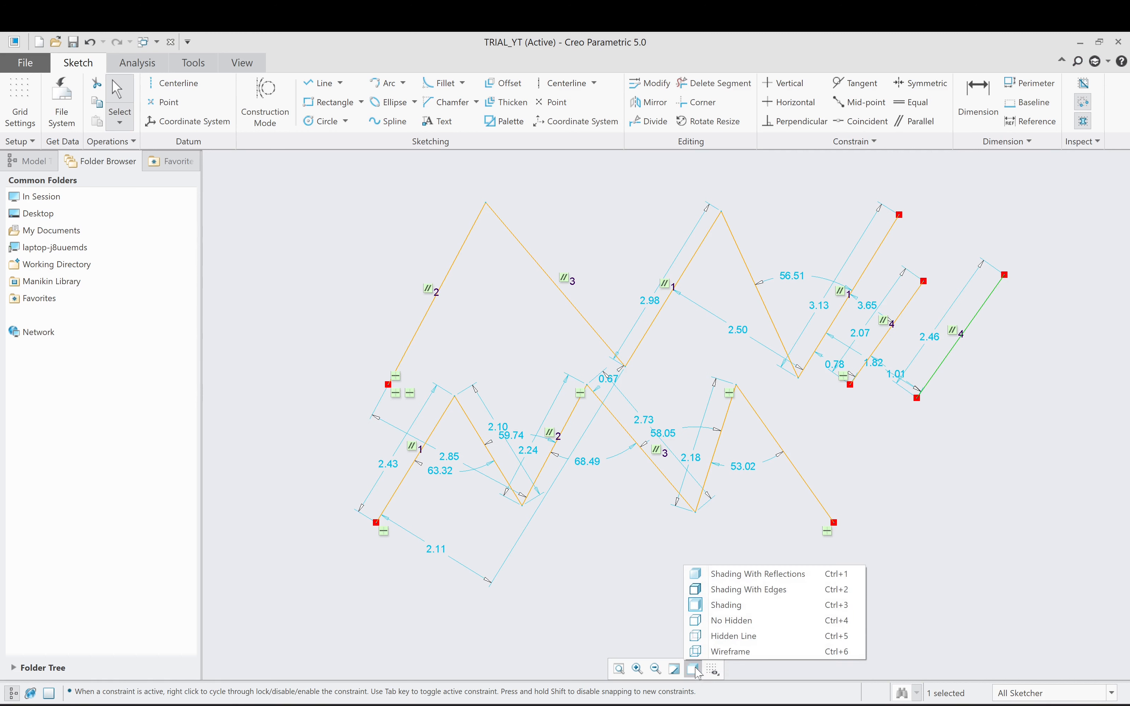
{"action": "left_click", "coordinate": [692, 668]}
{"action": "left_click", "coordinate": [713, 669]}
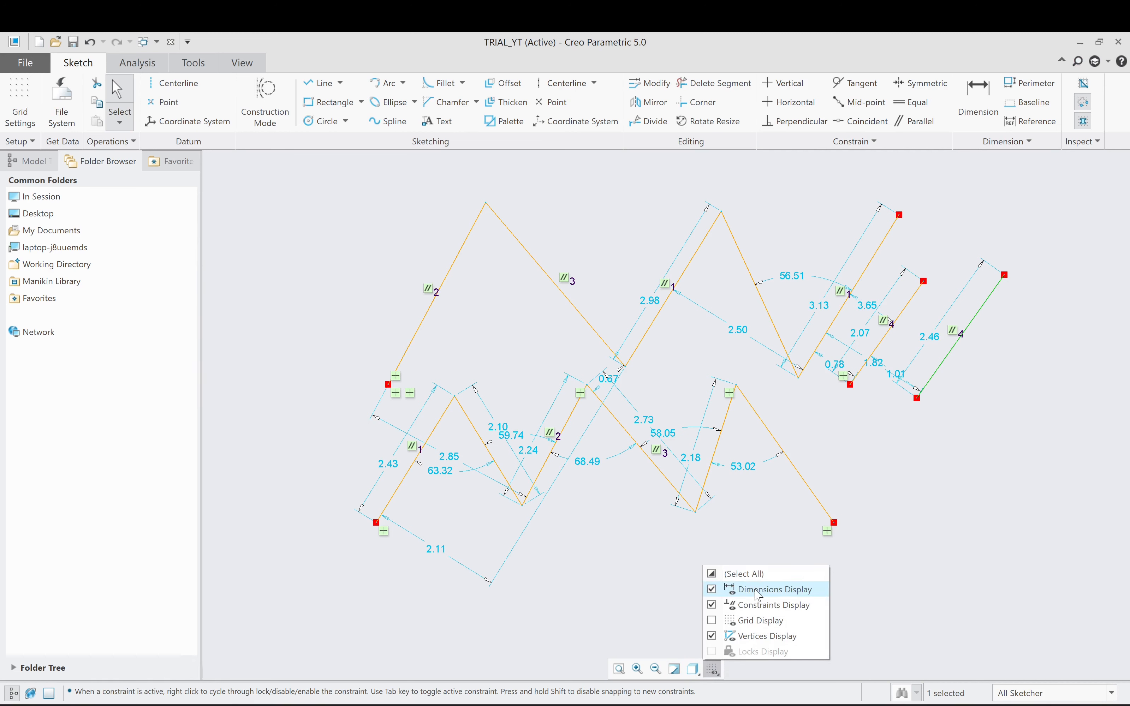
{"action": "left_click", "coordinate": [713, 592]}
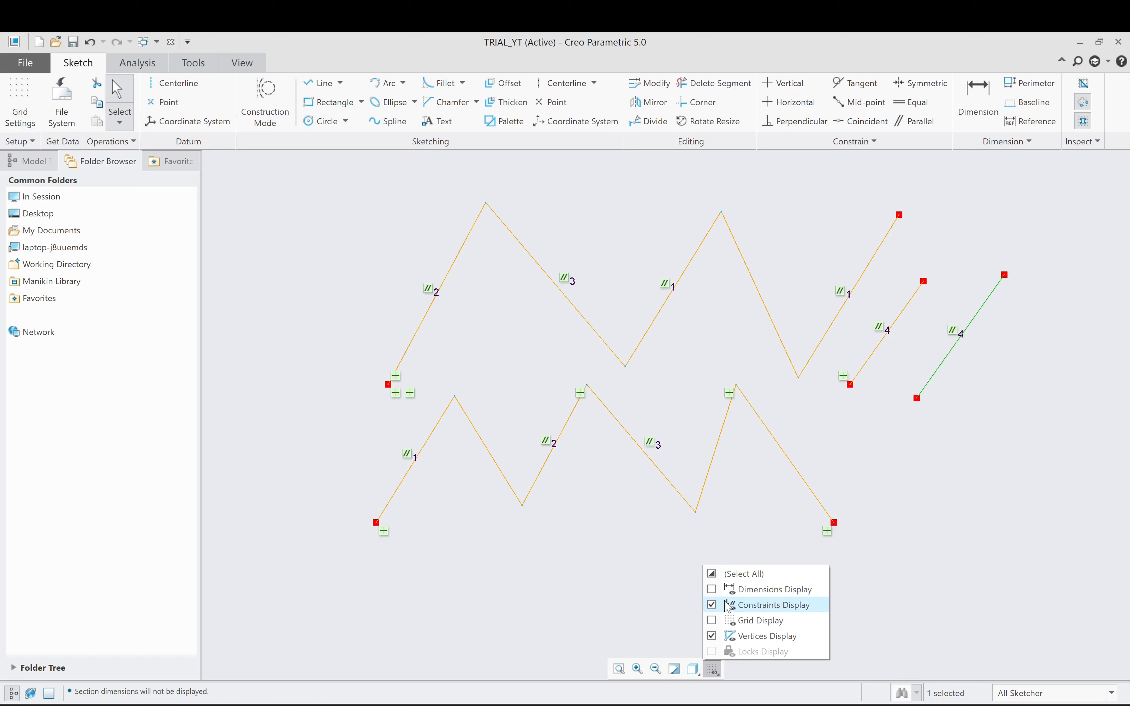
{"action": "left_click", "coordinate": [713, 606]}
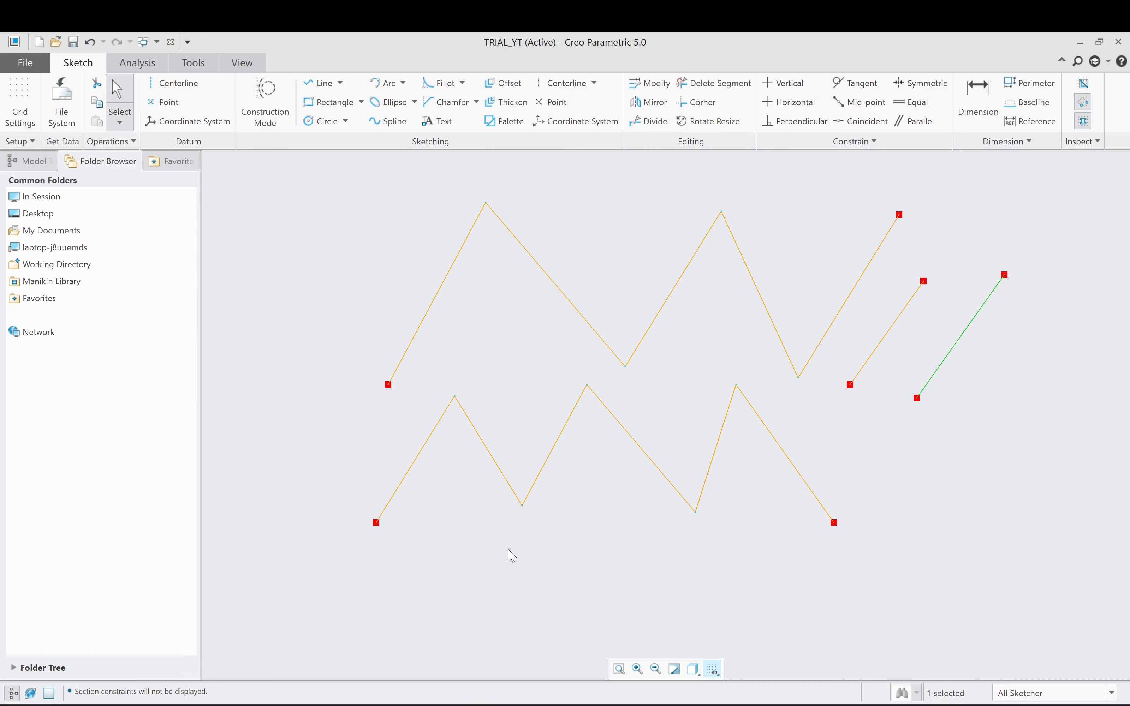
Step: Turn the sketch's dimension display back on
{"action": "left_click", "coordinate": [713, 670]}
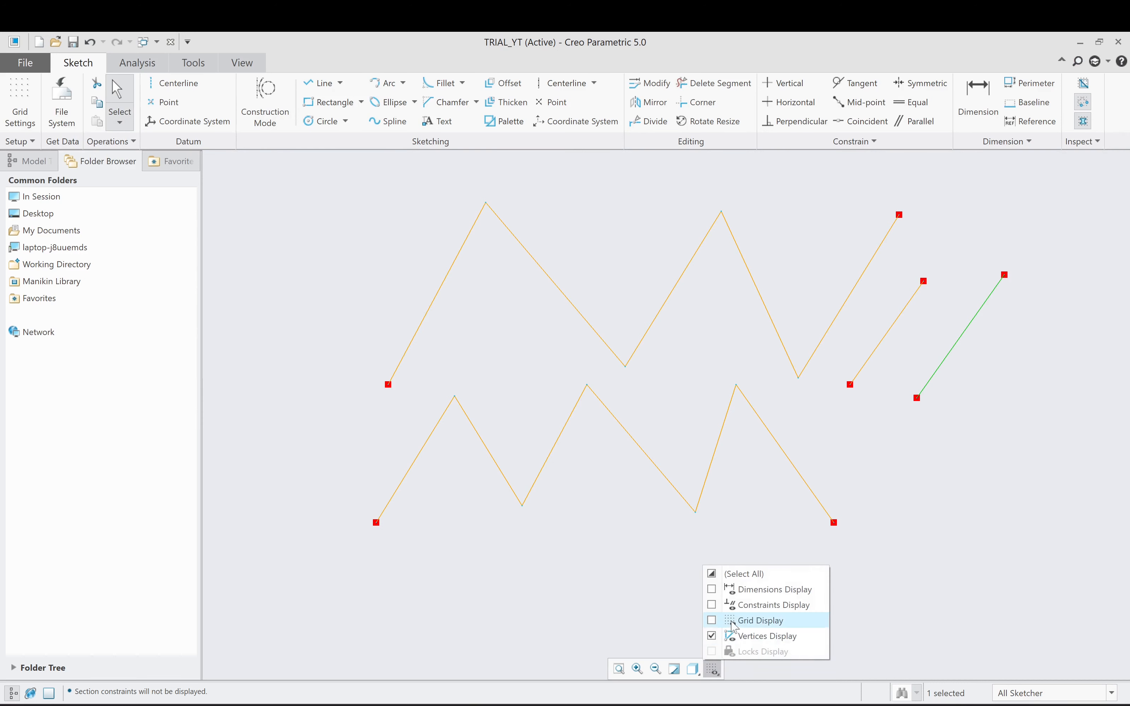
{"action": "left_click", "coordinate": [712, 589]}
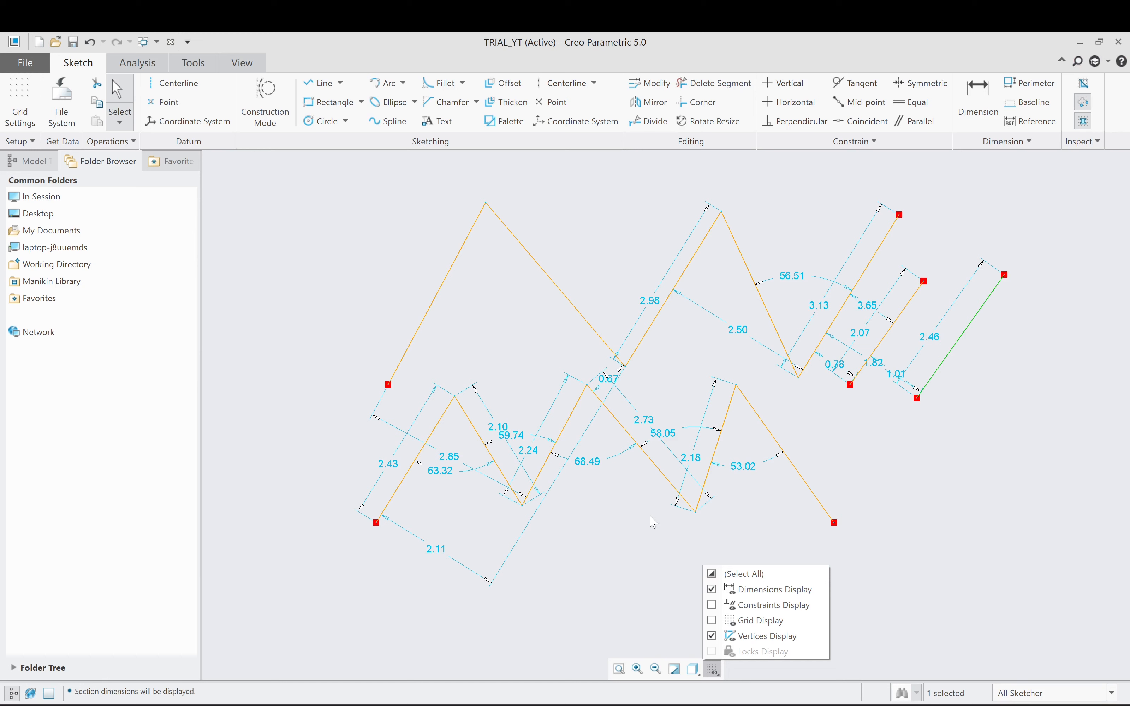
{"action": "left_click", "coordinate": [565, 602]}
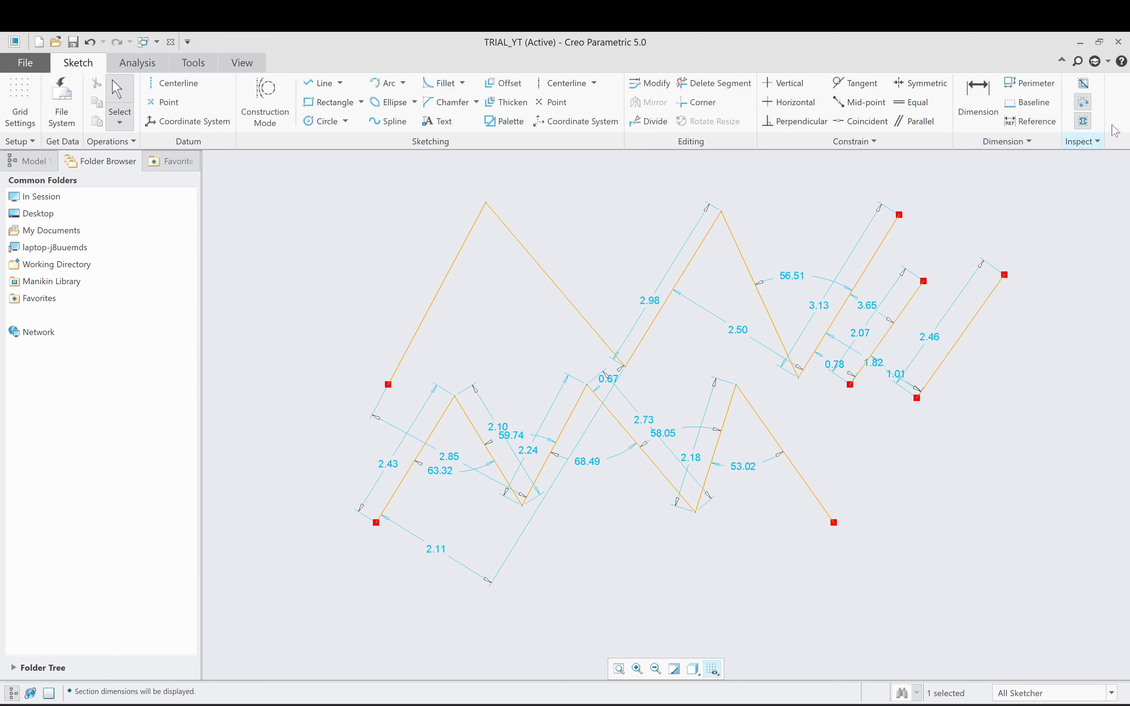
Step: Select both zigzag chains and the two single lines with their dimensions and delete everything
{"action": "mouse_move", "coordinate": [1072, 194]}
{"action": "left_mouse_down"}
{"action": "mouse_move", "coordinate": [380, 656]}
{"action": "mouse_move", "coordinate": [215, 650]}
{"action": "left_mouse_up"}
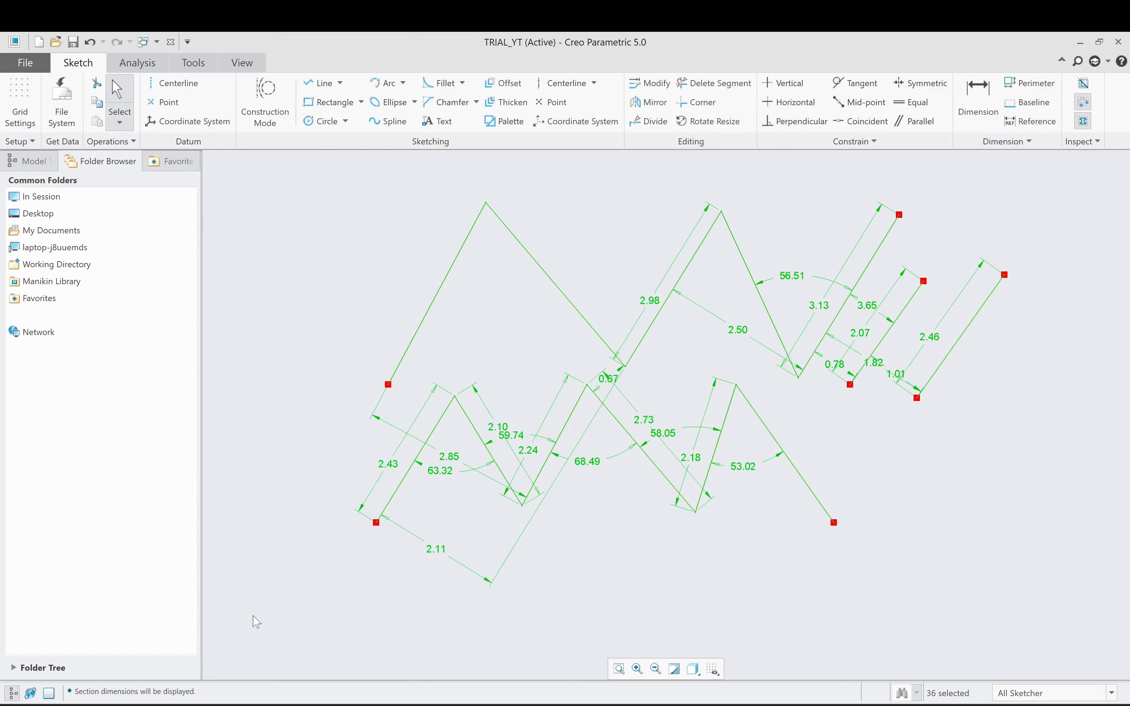
{"action": "key", "text": "Delete"}
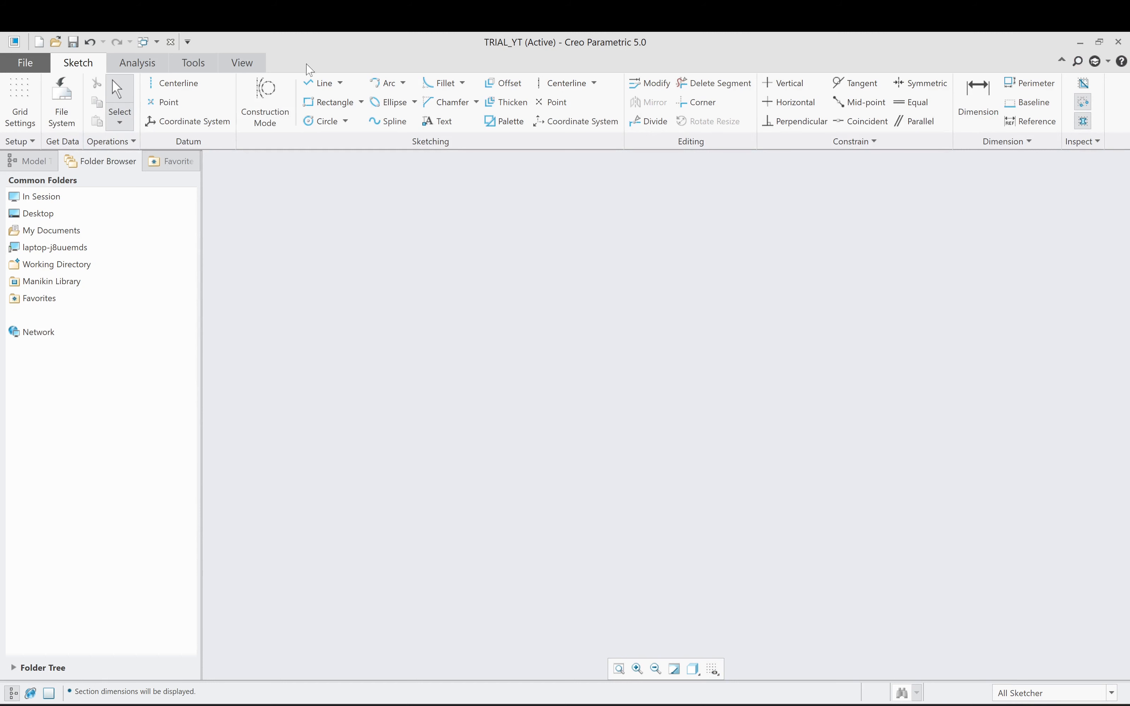
Step: Draw a horizontal line about 4.45 long near the middle of the empty sketch
{"action": "left_click", "coordinate": [314, 84]}
{"action": "left_click", "coordinate": [467, 411]}
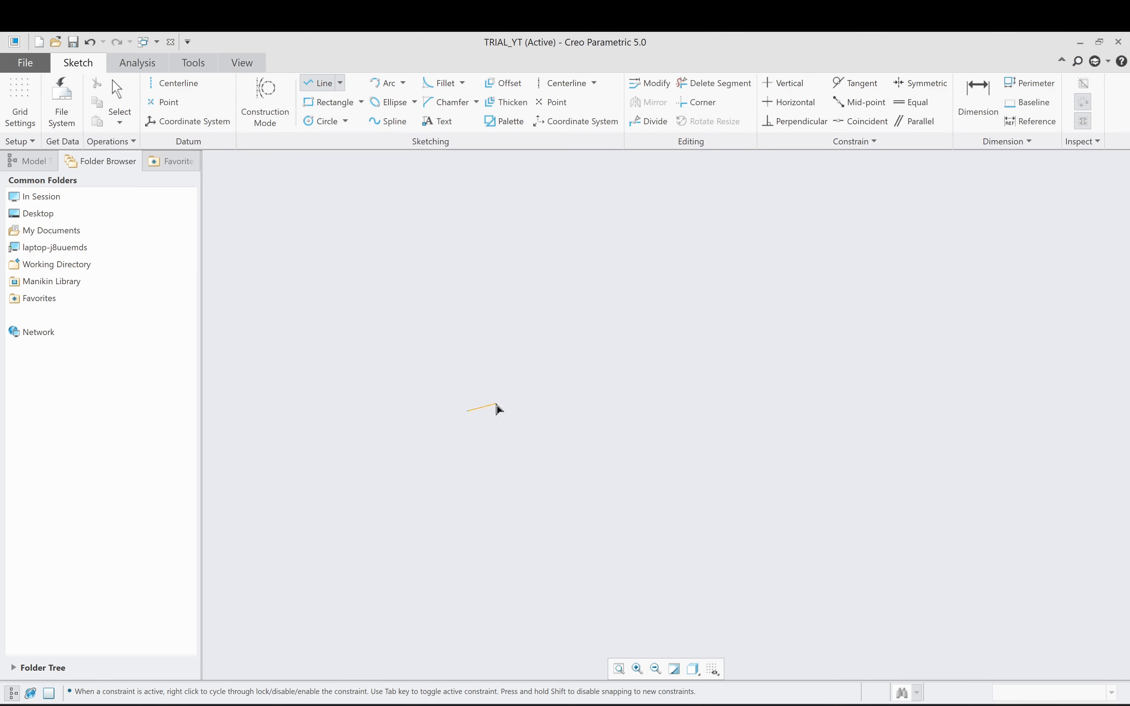
{"action": "left_click", "coordinate": [742, 411]}
{"action": "middle_click", "coordinate": [752, 391]}
{"action": "middle_click", "coordinate": [752, 391]}
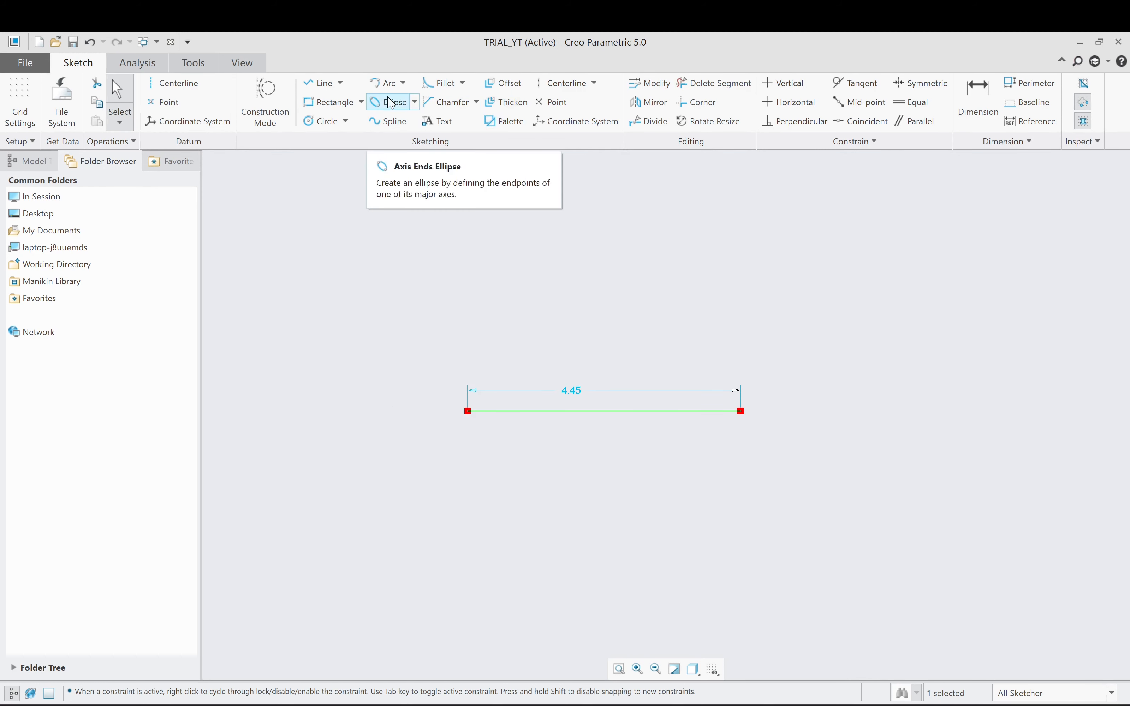
Step: Draw a separate vertical line about 4.20 long, about 1.52 to the right of the horizontal line
{"action": "left_click", "coordinate": [319, 82]}
{"action": "left_click", "coordinate": [834, 499]}
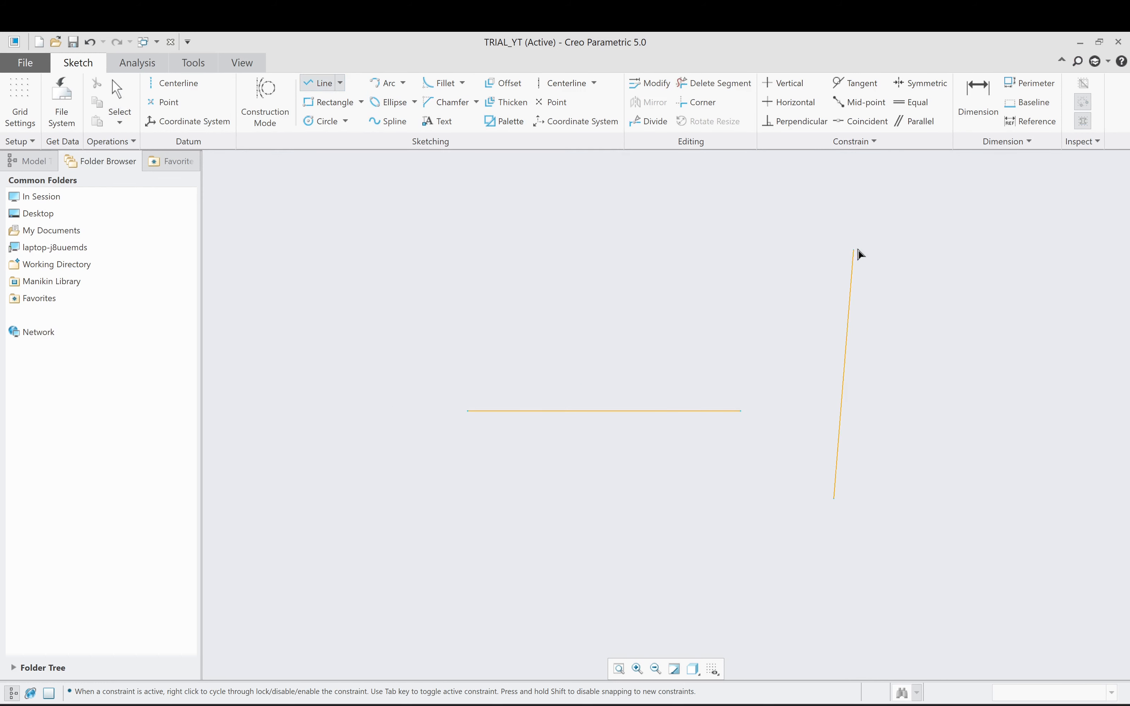
{"action": "left_click", "coordinate": [843, 242]}
{"action": "middle_click", "coordinate": [928, 185]}
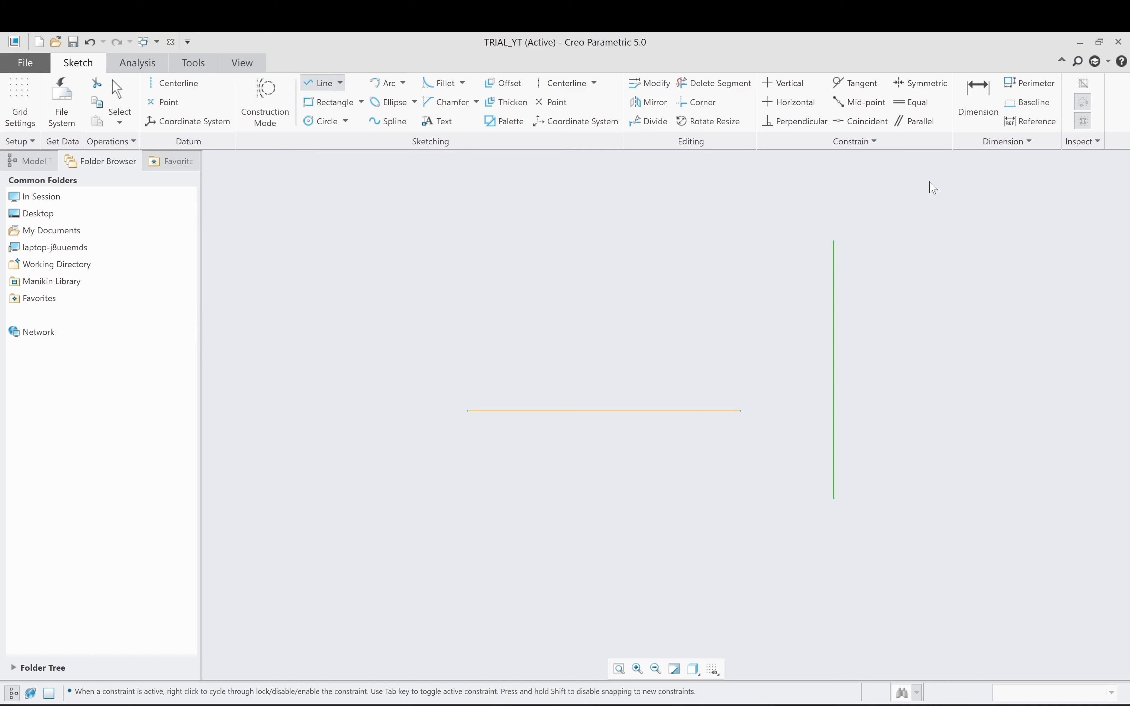
{"action": "middle_click", "coordinate": [916, 190]}
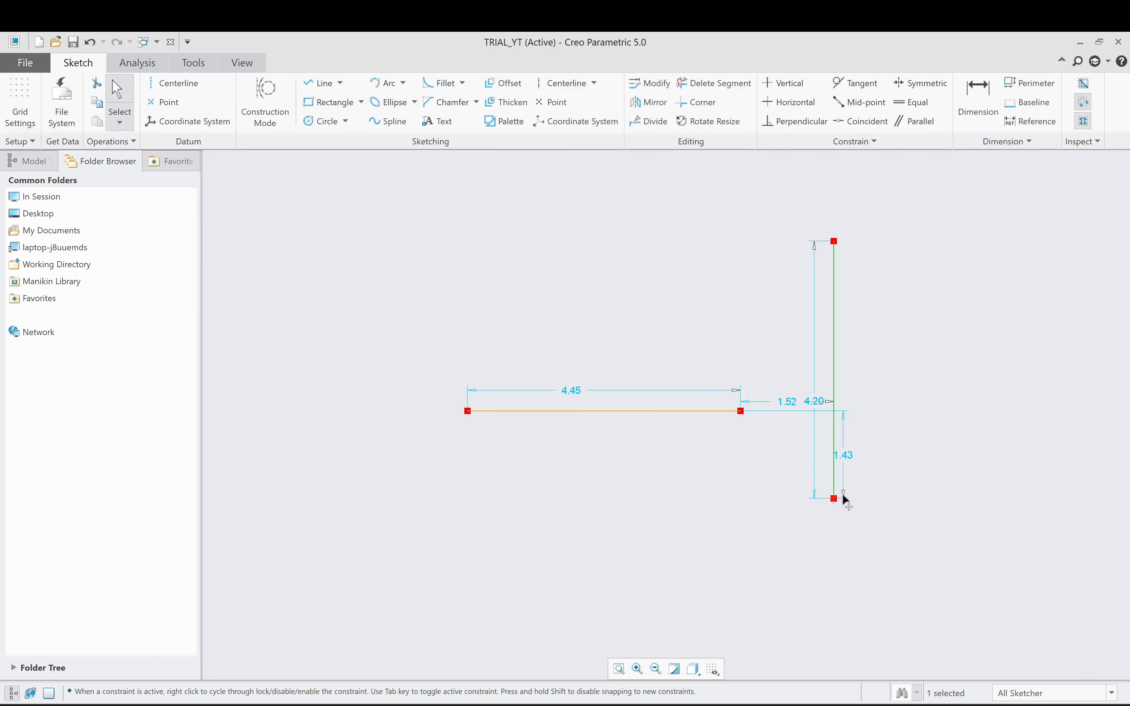
{"action": "scroll", "coordinate": [846, 476], "scroll_direction": "down", "scroll_amount": 1}
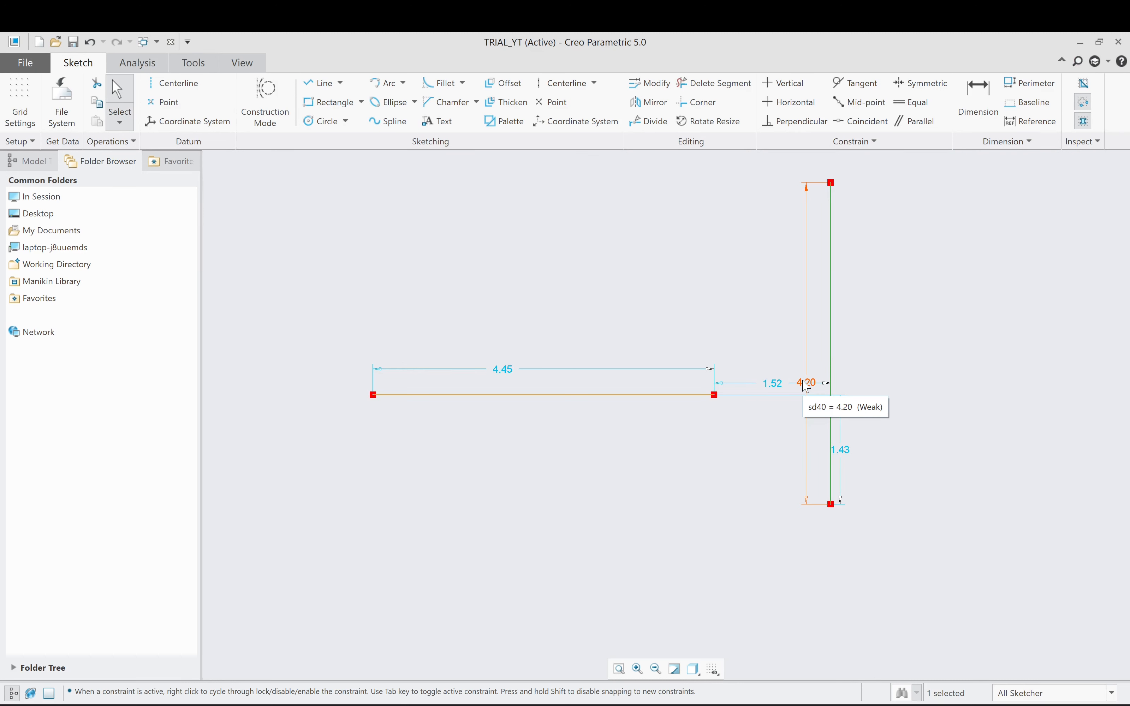
{"action": "scroll", "coordinate": [732, 414], "scroll_direction": "up", "scroll_amount": 1}
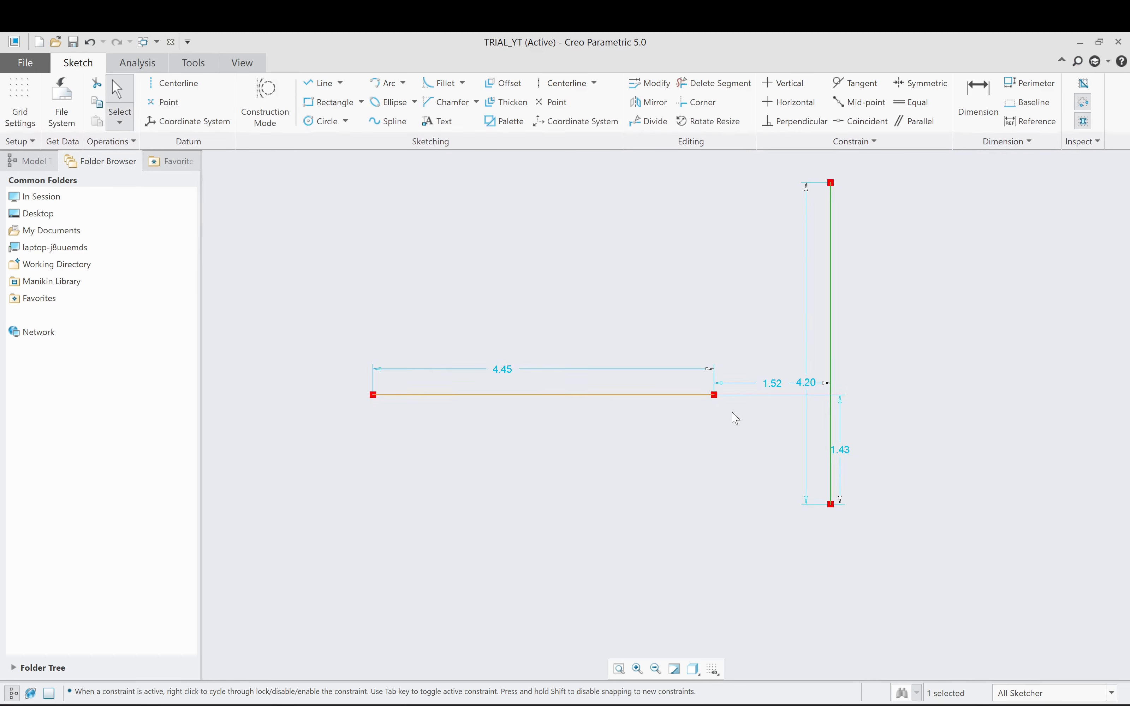
Step: Hide the sketch dimensions and show the constraint symbols
{"action": "left_click", "coordinate": [710, 673]}
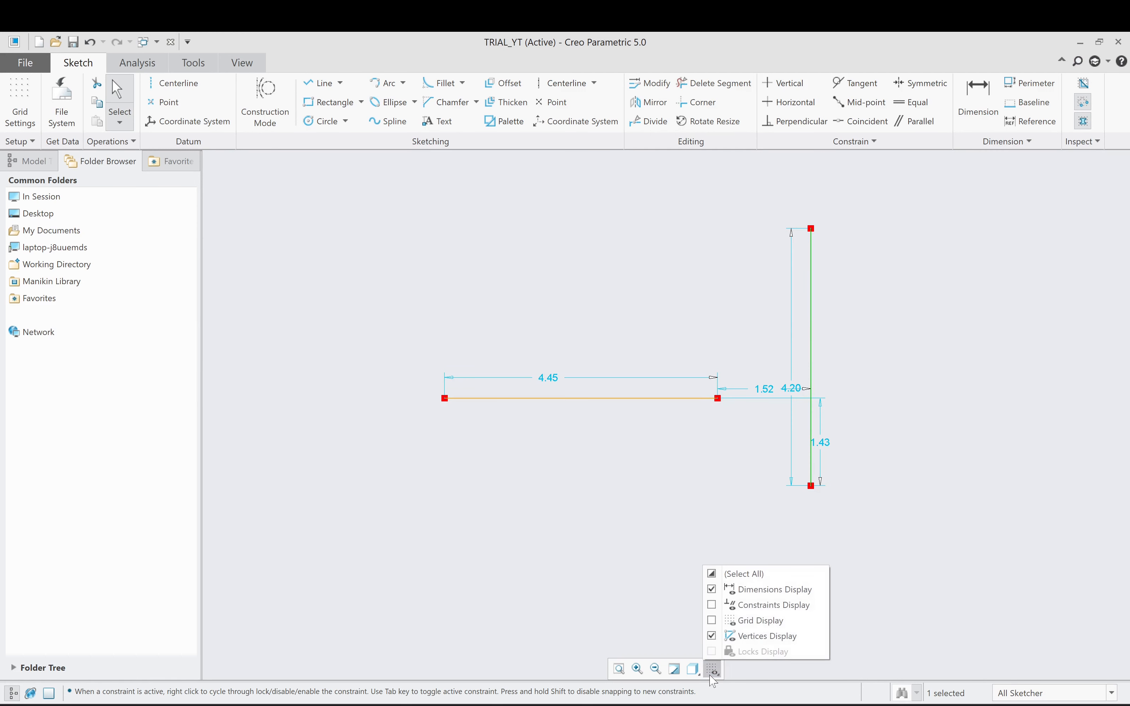
{"action": "left_click", "coordinate": [719, 592]}
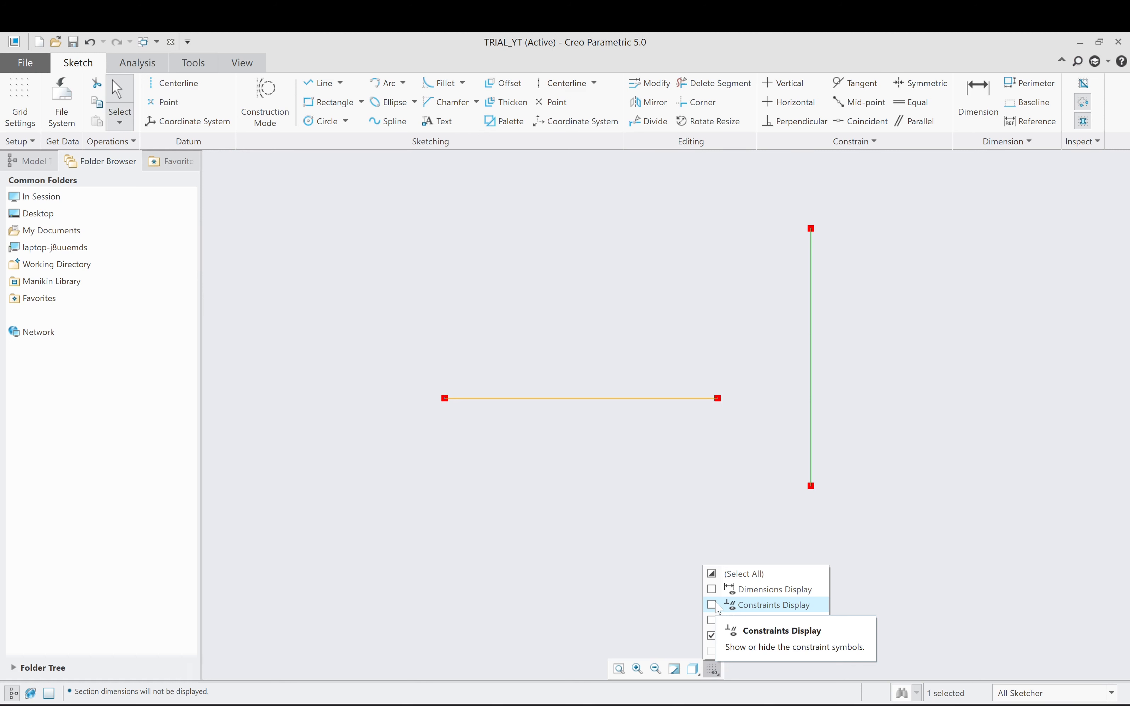
{"action": "left_click", "coordinate": [717, 604]}
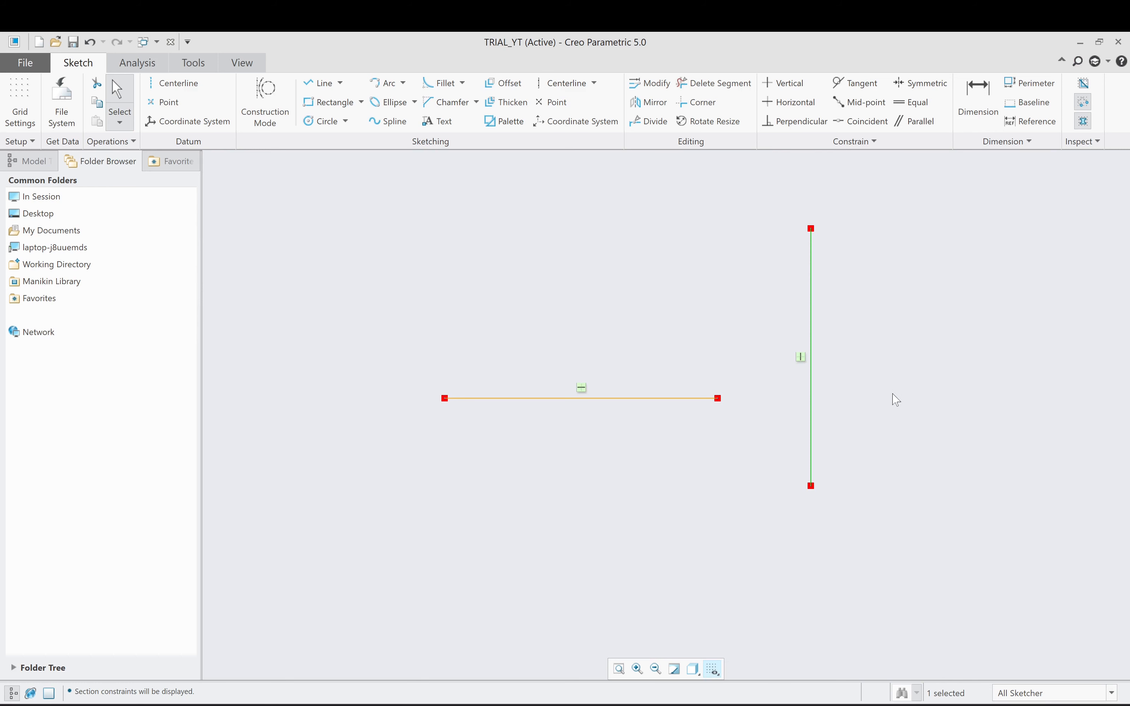
Step: Switch the constraint symbols off and on again to examine the horizontal and vertical markers on the two lines
{"action": "left_click", "coordinate": [713, 668]}
{"action": "left_click", "coordinate": [713, 606]}
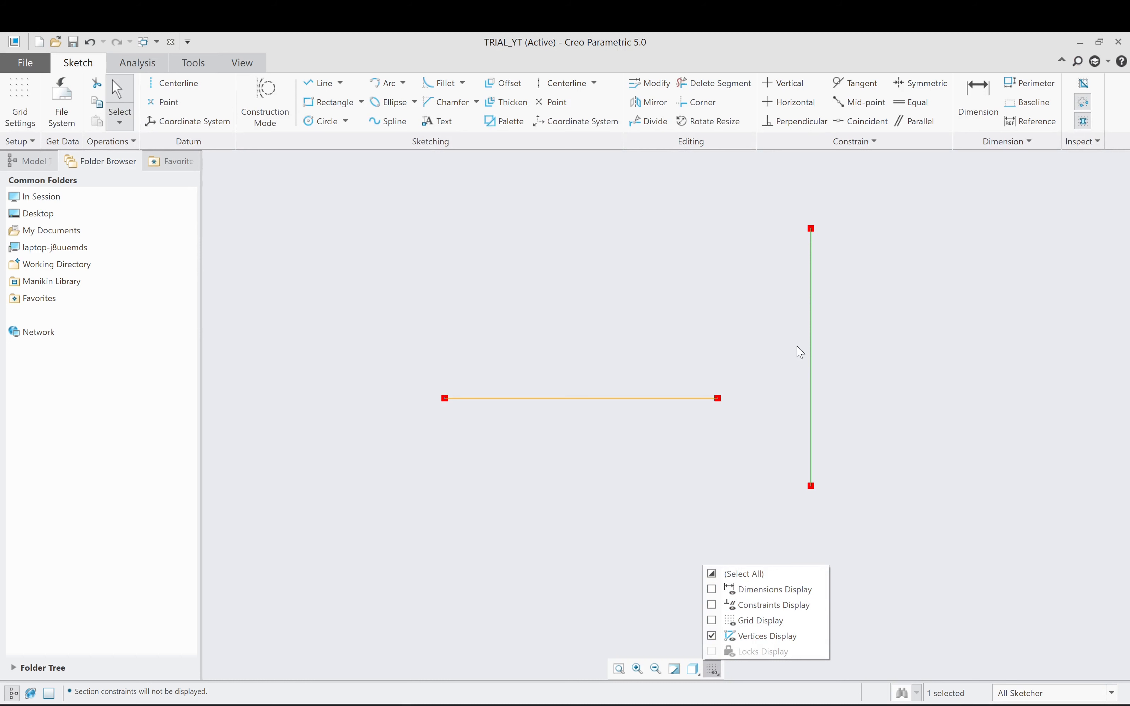
{"action": "left_click", "coordinate": [713, 606]}
{"action": "scroll", "coordinate": [575, 394], "scroll_direction": "down", "scroll_amount": 2}
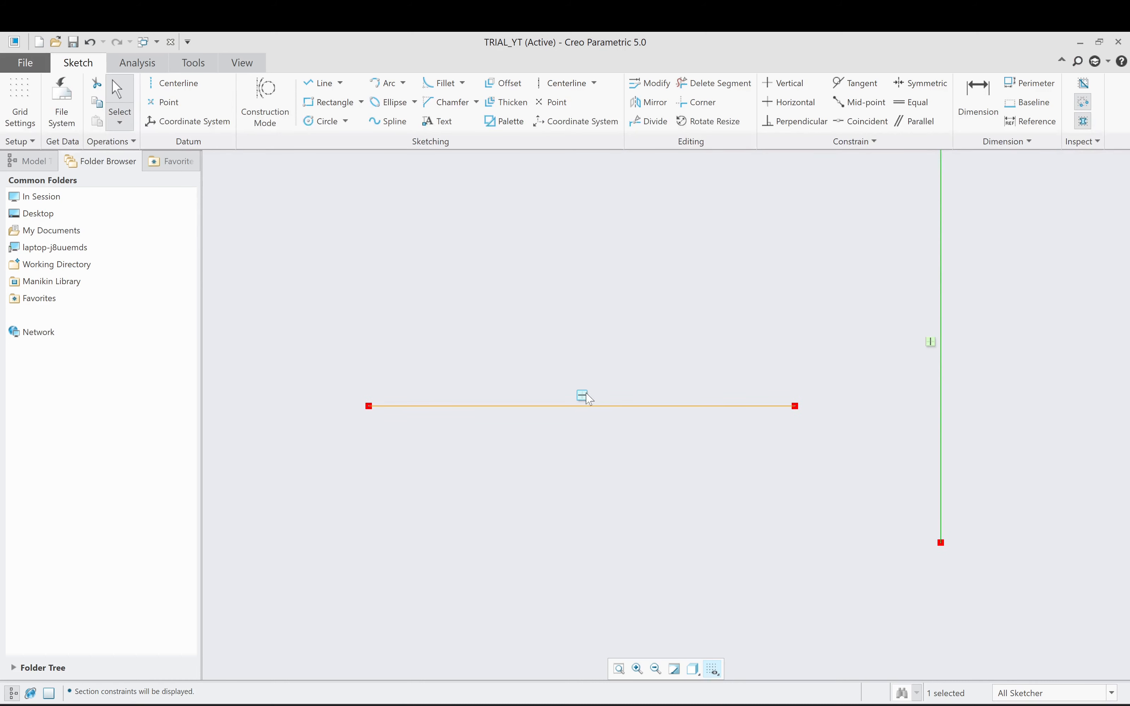
{"action": "scroll", "coordinate": [611, 462], "scroll_direction": "up", "scroll_amount": 2}
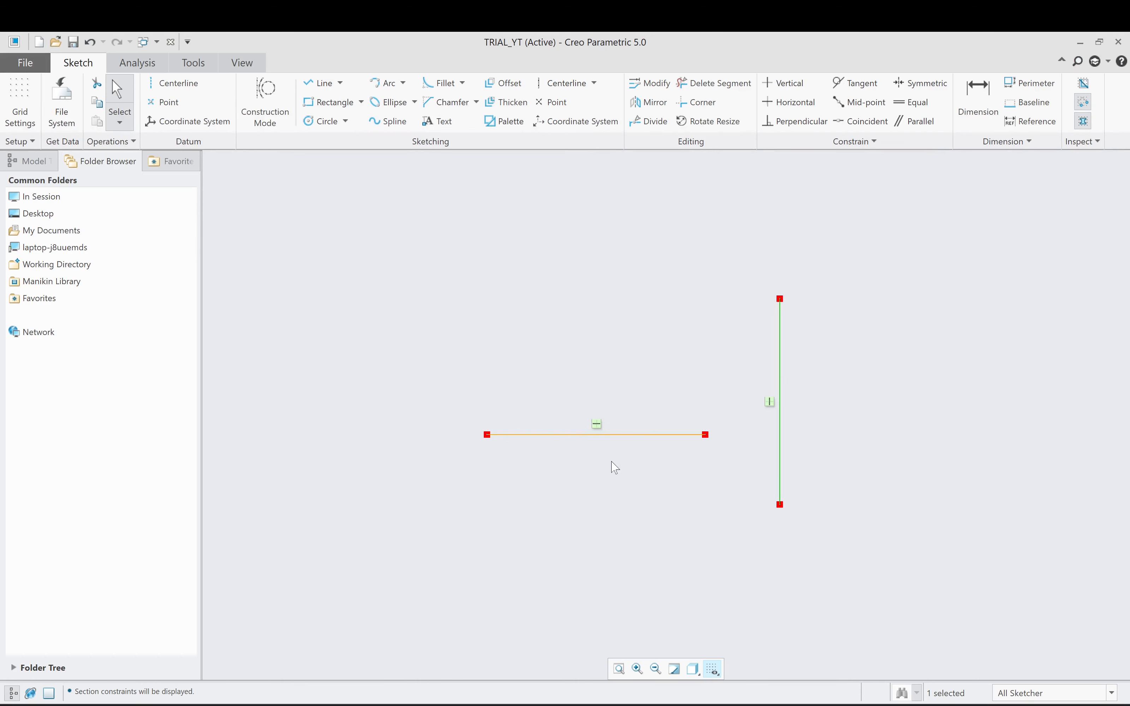
Step: Draw a horizontal line extending rightward from the midpoint of the vertical line
{"action": "left_click", "coordinate": [319, 83]}
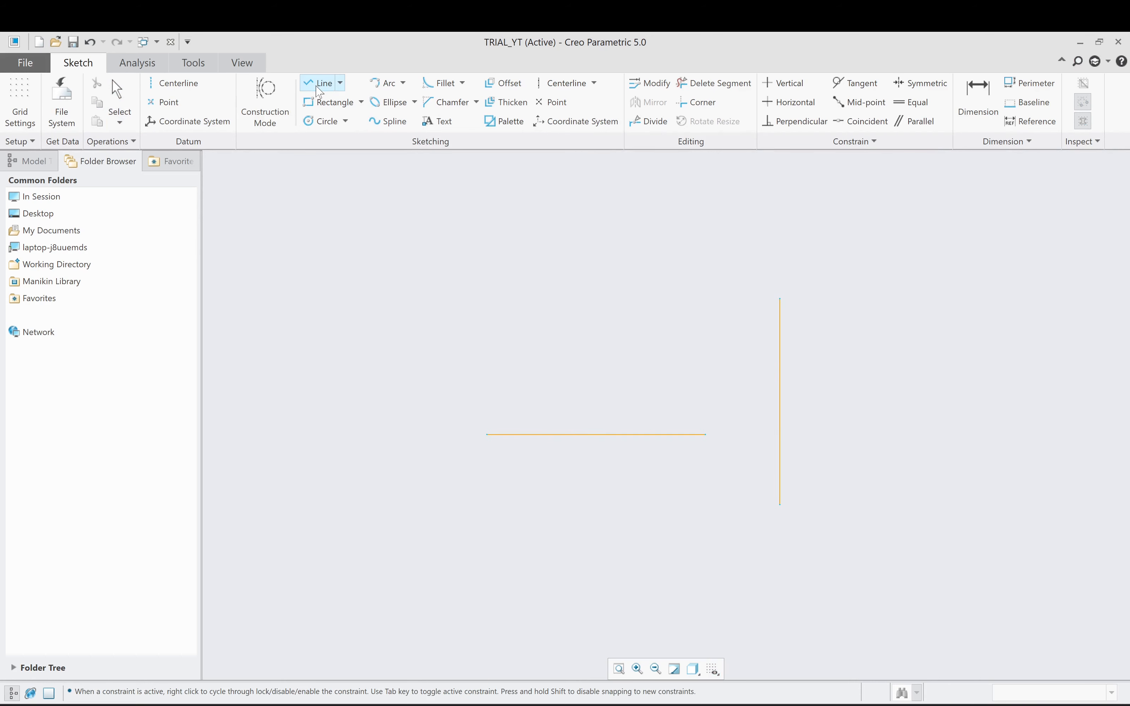
{"action": "left_click", "coordinate": [784, 407]}
{"action": "left_click", "coordinate": [780, 402]}
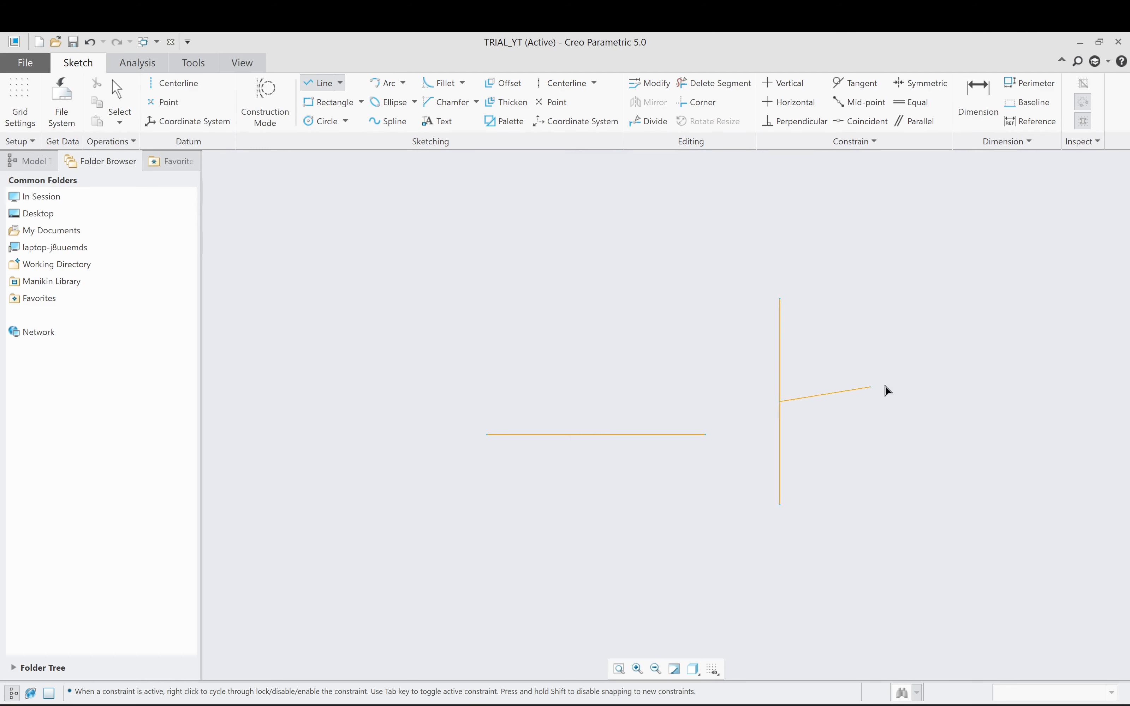
{"action": "left_click", "coordinate": [910, 402]}
{"action": "middle_click", "coordinate": [929, 356]}
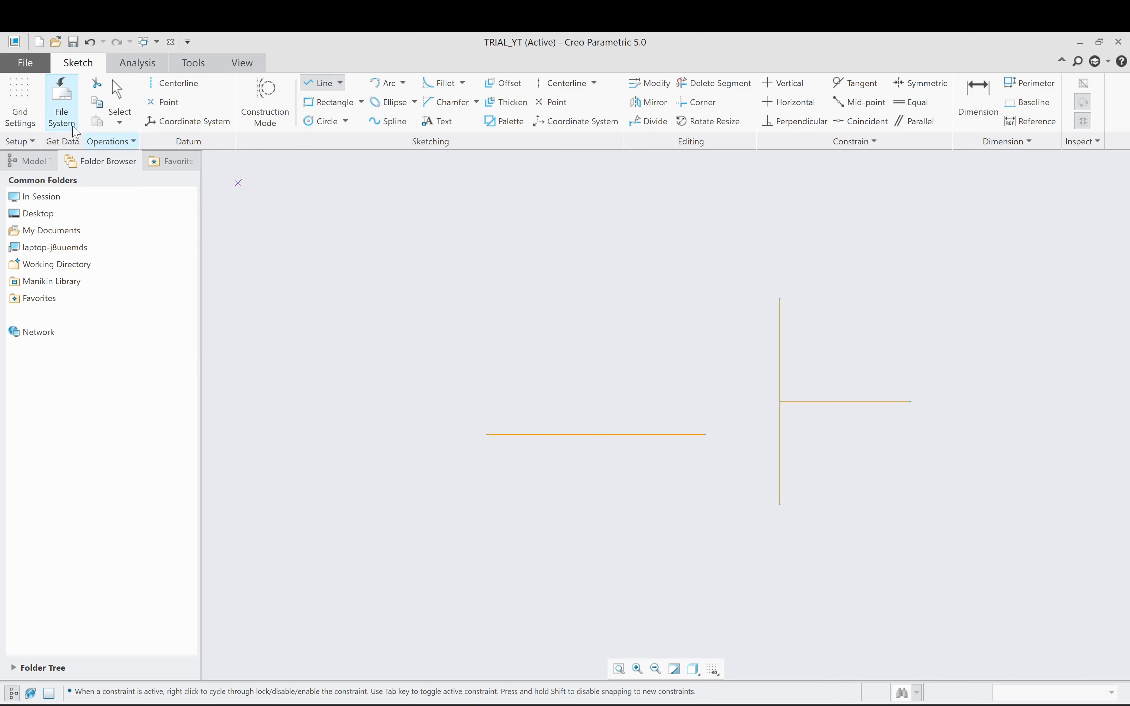
Step: Draw a second vertical line crossing the short horizontal line, starting level with the first vertical line's upper endpoint and snapped to equal length
{"action": "left_click", "coordinate": [316, 84]}
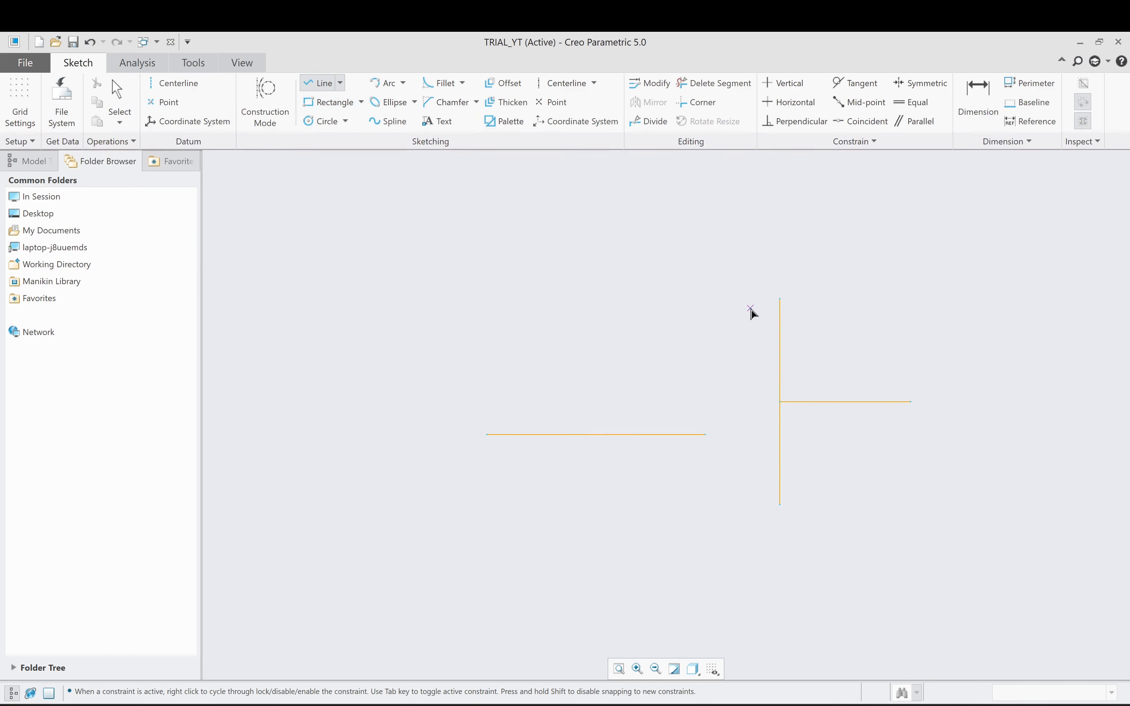
{"action": "left_click", "coordinate": [779, 299]}
{"action": "scroll", "coordinate": [641, 311], "scroll_direction": "down", "scroll_amount": 4}
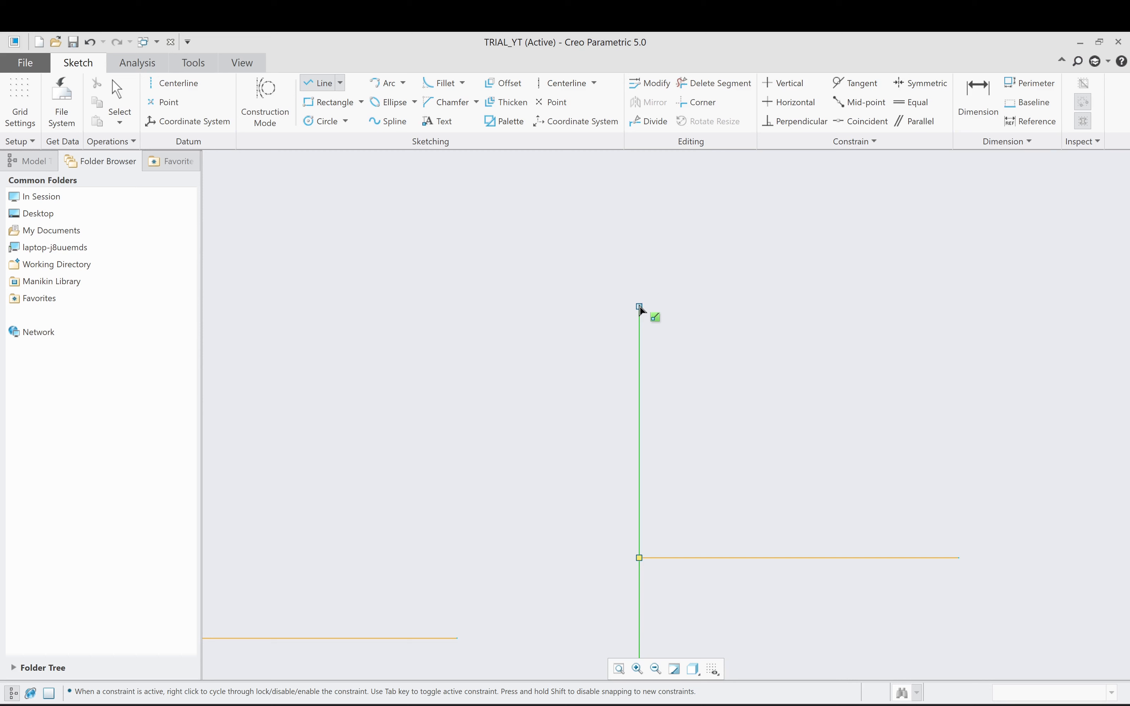
{"action": "left_click", "coordinate": [640, 307]}
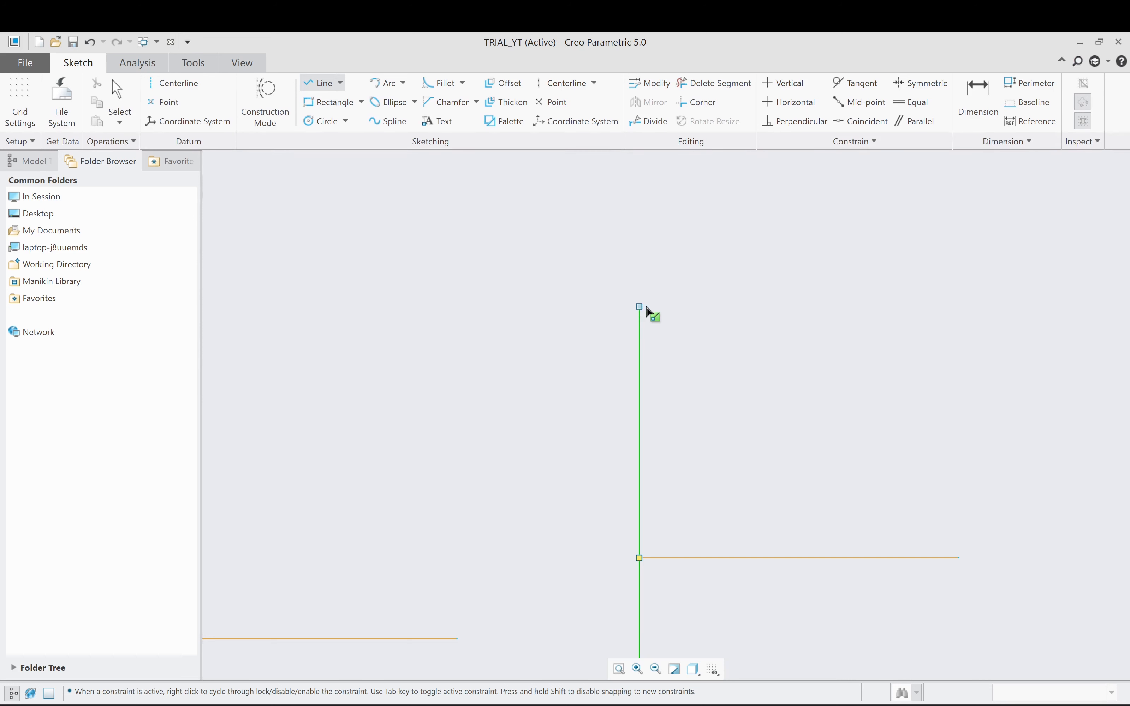
{"action": "middle_click", "coordinate": [767, 311]}
{"action": "scroll", "coordinate": [804, 312], "scroll_direction": "up", "scroll_amount": 1}
{"action": "scroll", "coordinate": [805, 312], "scroll_direction": "down", "scroll_amount": 3}
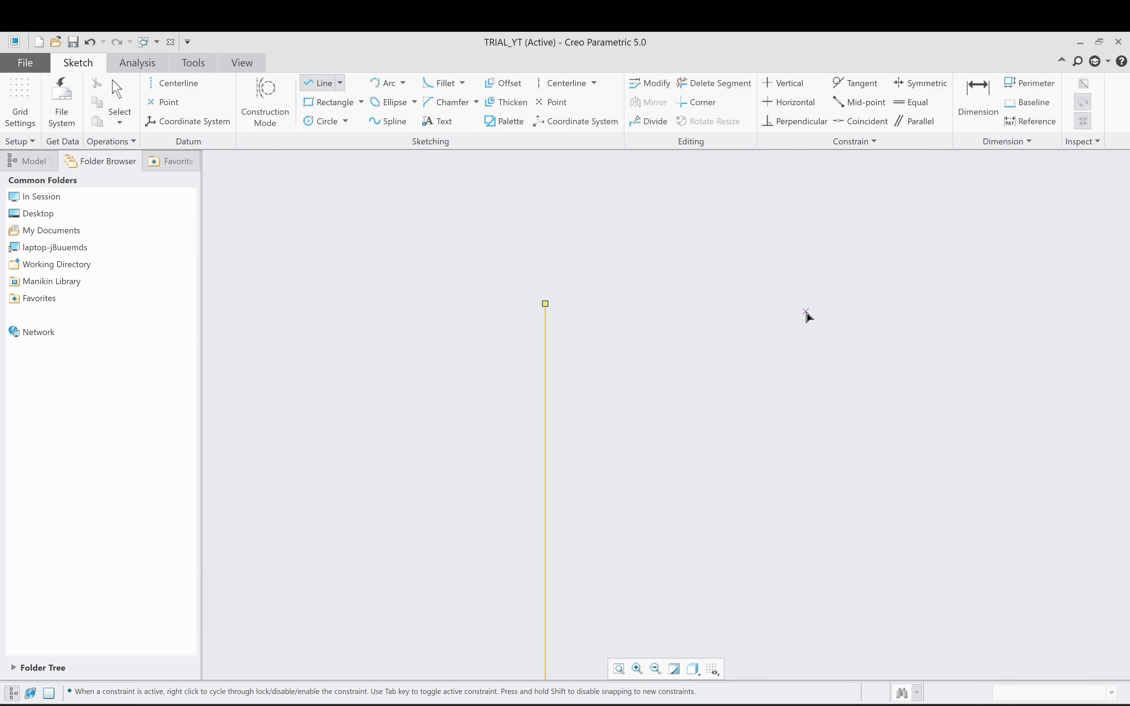
{"action": "left_click", "coordinate": [545, 304]}
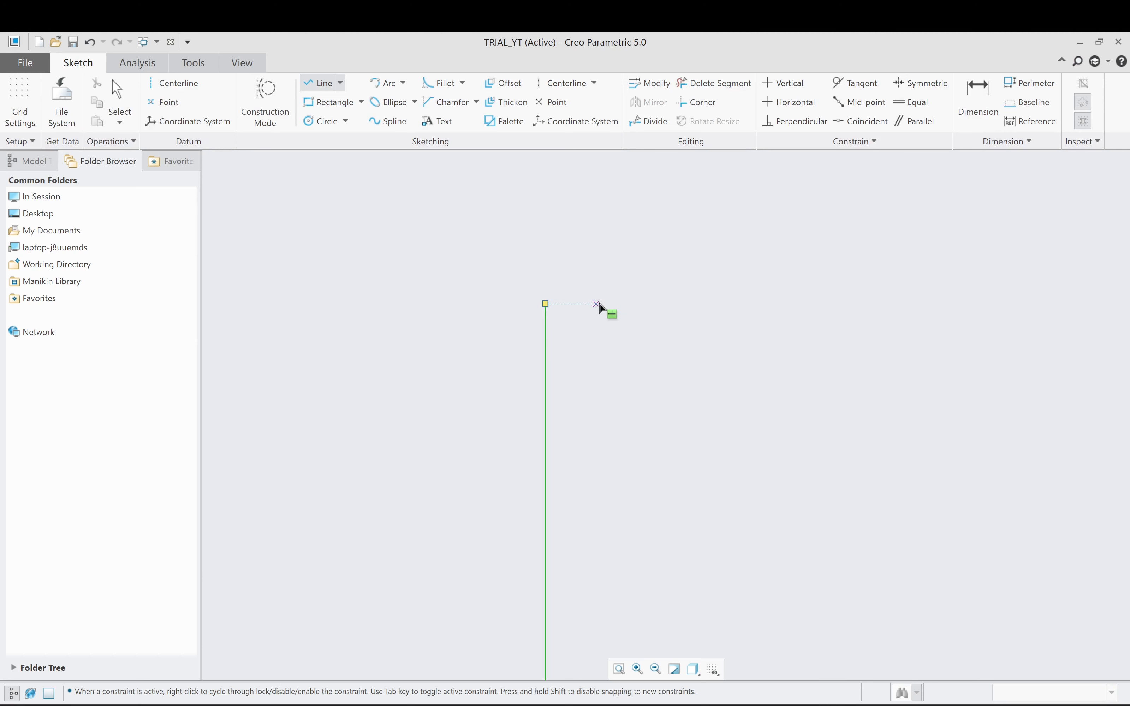
{"action": "left_click", "coordinate": [831, 303]}
{"action": "scroll", "coordinate": [831, 277], "scroll_direction": "down", "scroll_amount": 6}
{"action": "scroll", "coordinate": [832, 277], "scroll_direction": "up", "scroll_amount": 9}
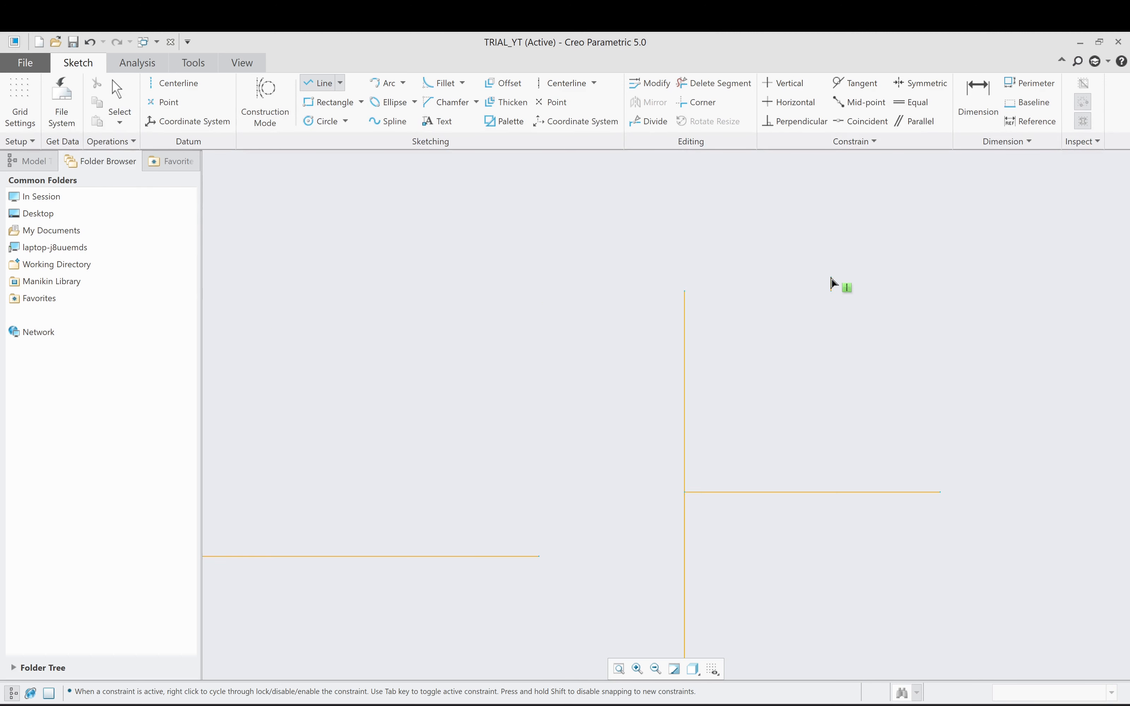
{"action": "scroll", "coordinate": [846, 518], "scroll_direction": "down", "scroll_amount": 3}
{"action": "scroll", "coordinate": [847, 502], "scroll_direction": "up", "scroll_amount": 7}
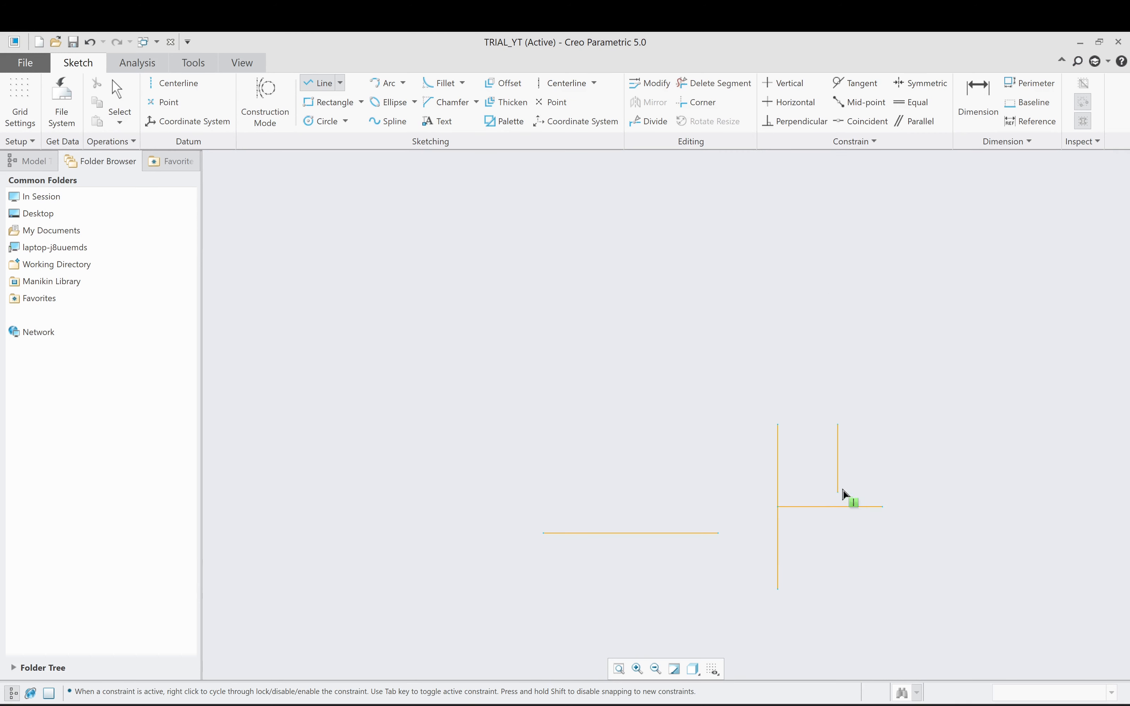
{"action": "scroll", "coordinate": [827, 597], "scroll_direction": "up", "scroll_amount": 3}
{"action": "scroll", "coordinate": [830, 594], "scroll_direction": "down", "scroll_amount": 3}
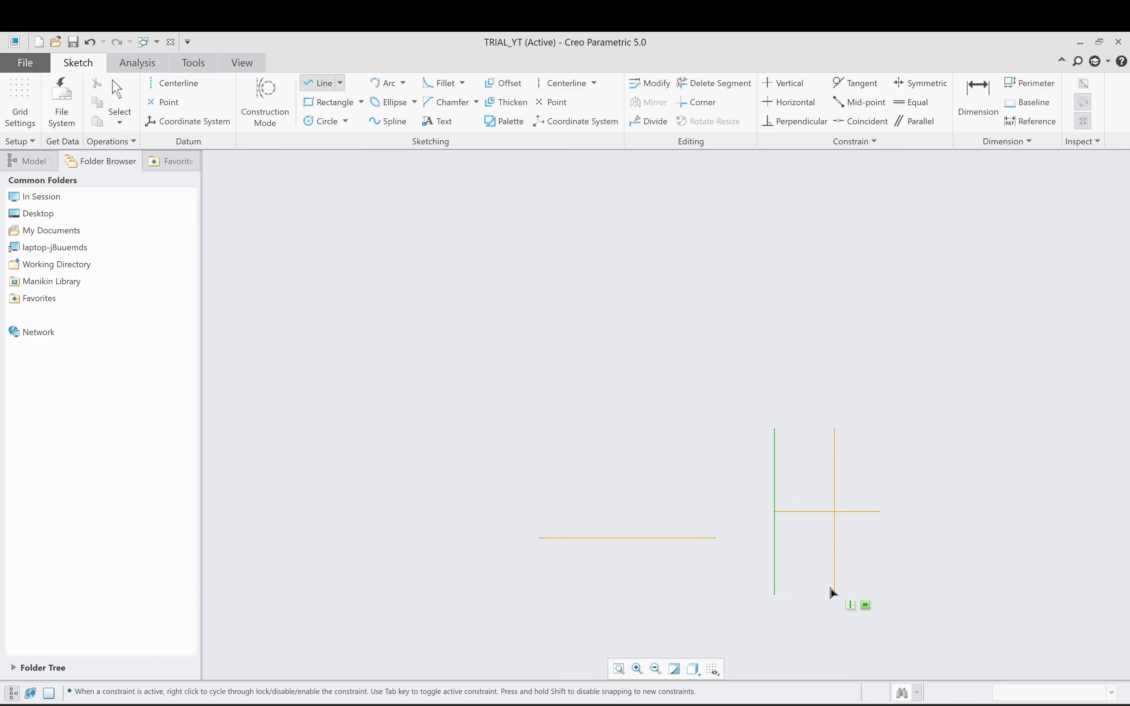
{"action": "scroll", "coordinate": [833, 593], "scroll_direction": "down", "scroll_amount": 2}
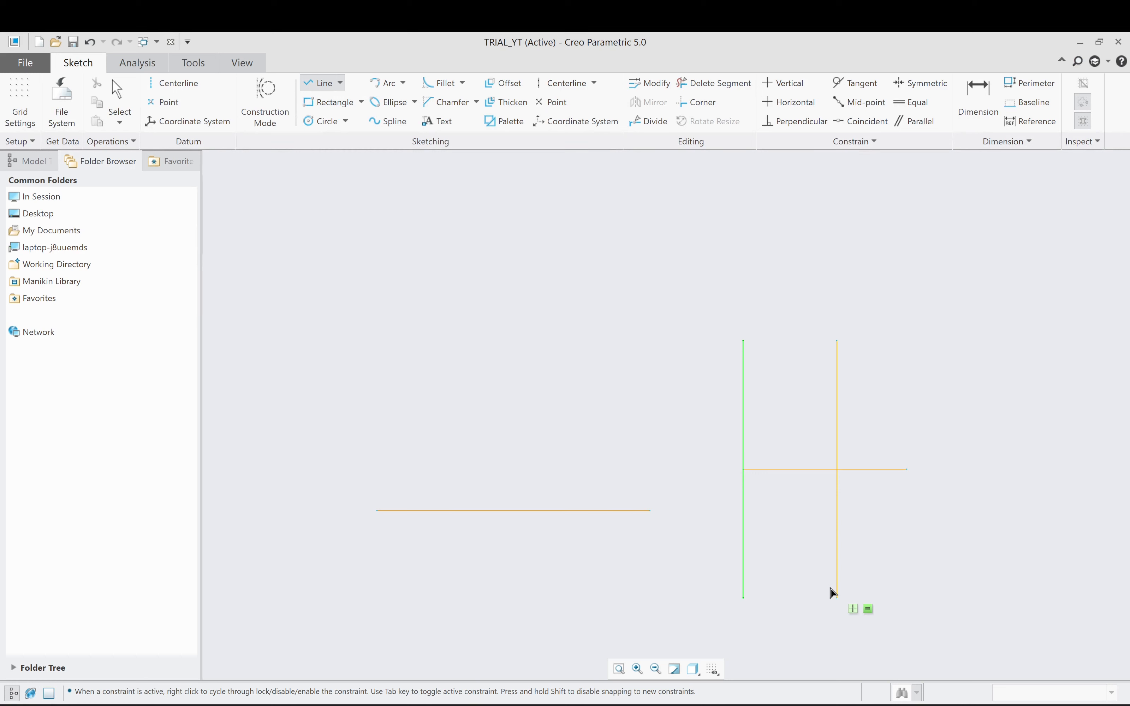
{"action": "scroll", "coordinate": [836, 561], "scroll_direction": "down", "scroll_amount": 2}
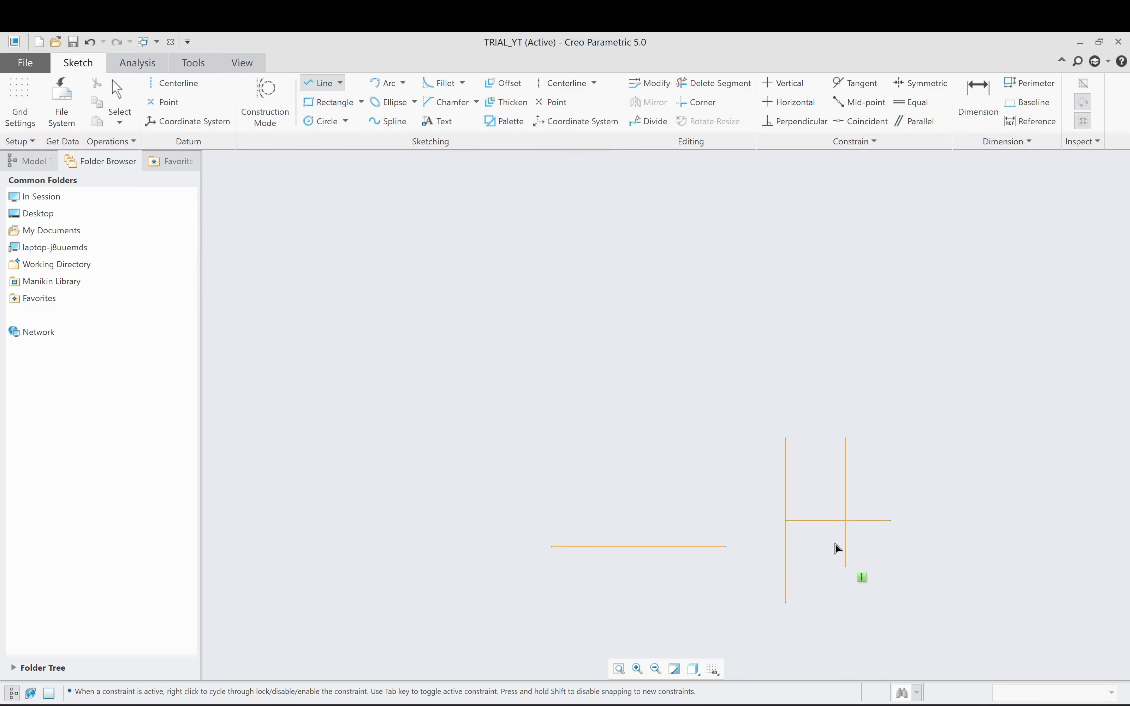
{"action": "scroll", "coordinate": [839, 428], "scroll_direction": "up", "scroll_amount": 3}
{"action": "scroll", "coordinate": [832, 441], "scroll_direction": "down", "scroll_amount": 4}
{"action": "scroll", "coordinate": [833, 439], "scroll_direction": "up", "scroll_amount": 3}
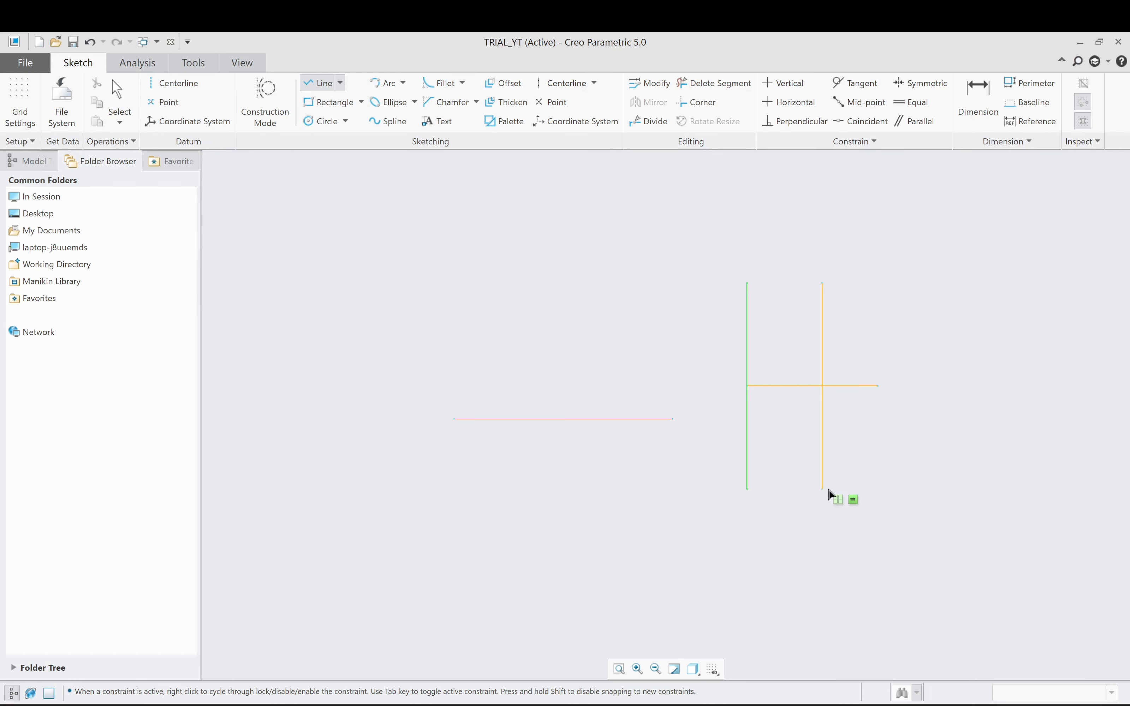
{"action": "left_click", "coordinate": [822, 491]}
{"action": "middle_click", "coordinate": [1018, 387]}
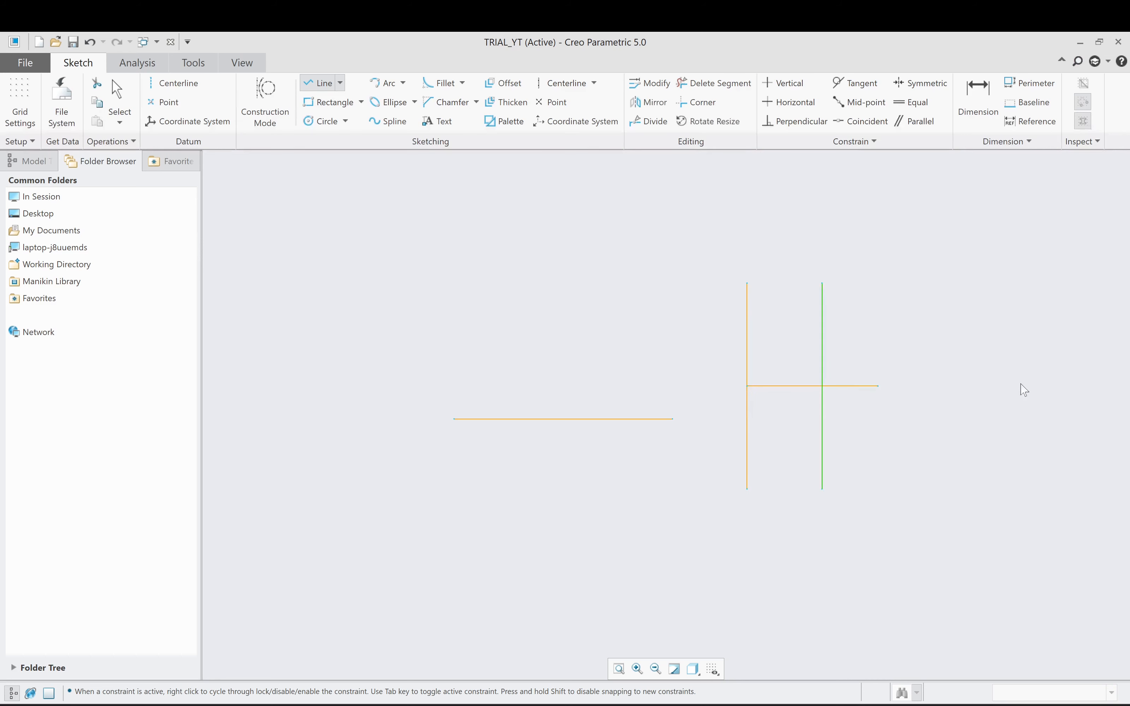
{"action": "middle_click", "coordinate": [1021, 387]}
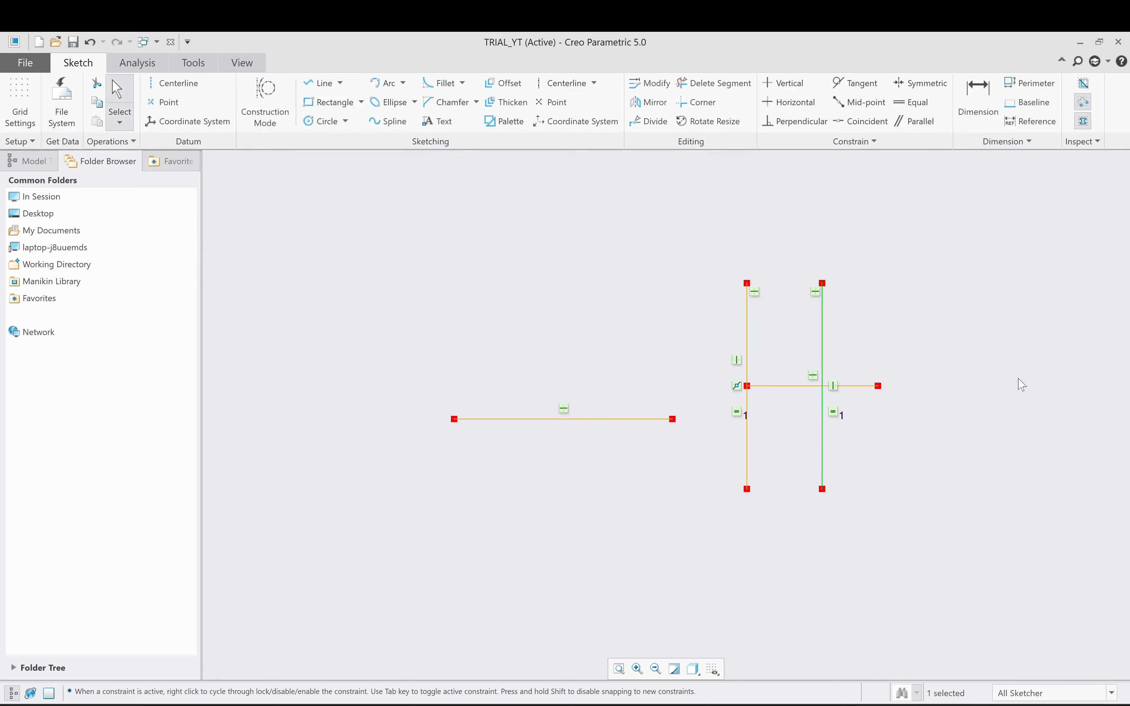